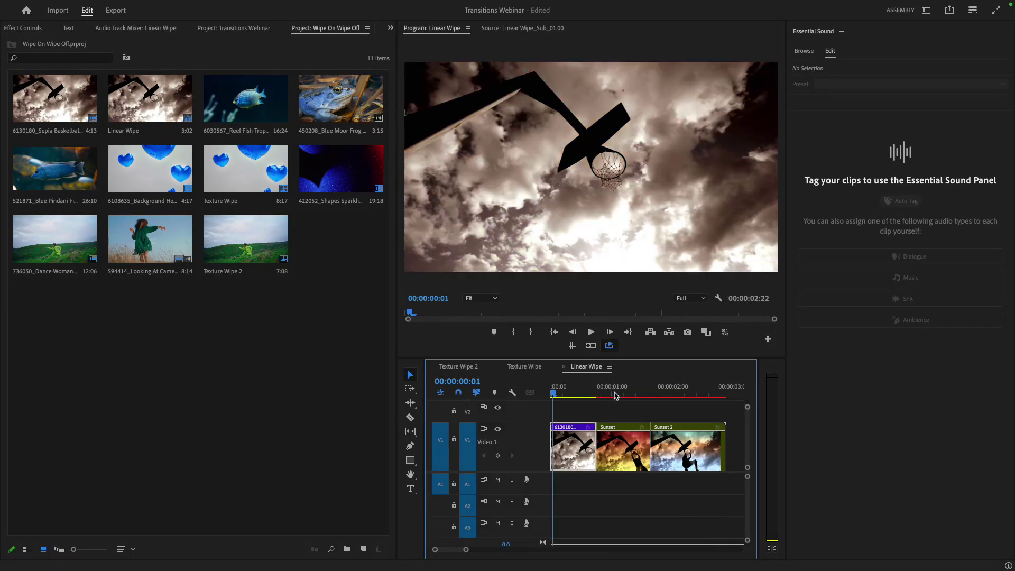
Scrub the start of the sequence and bring up the Effects panel (Shift+7) to browse the transitions.
left_click_drag(584, 392, 559, 400)
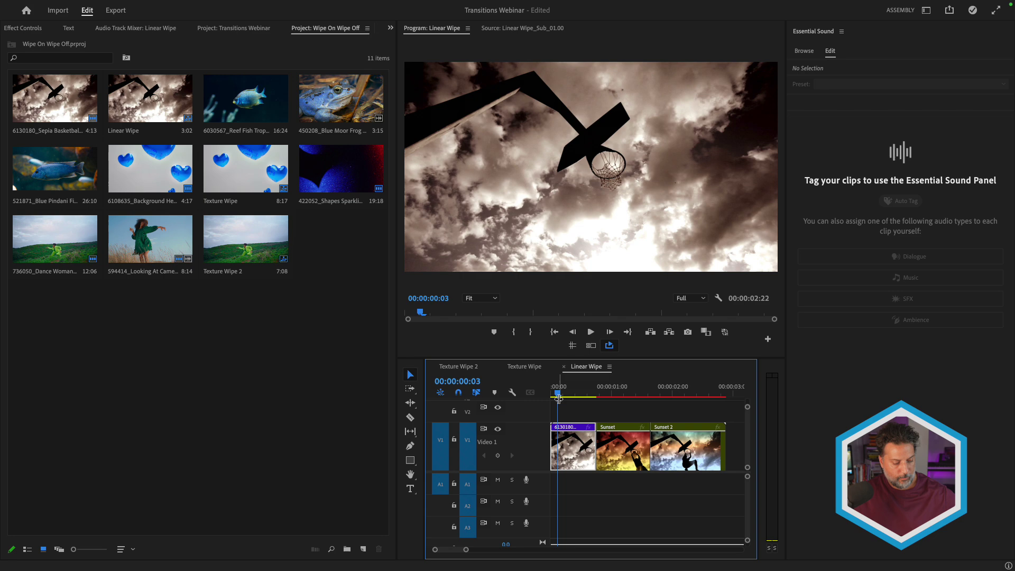
key("shift+7")
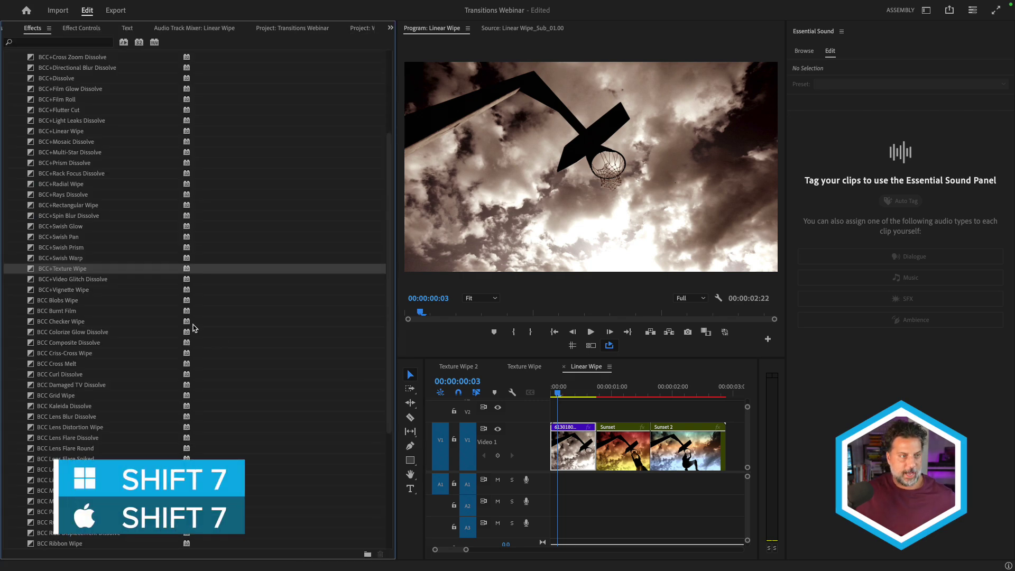
scroll(193, 328, "up", 5)
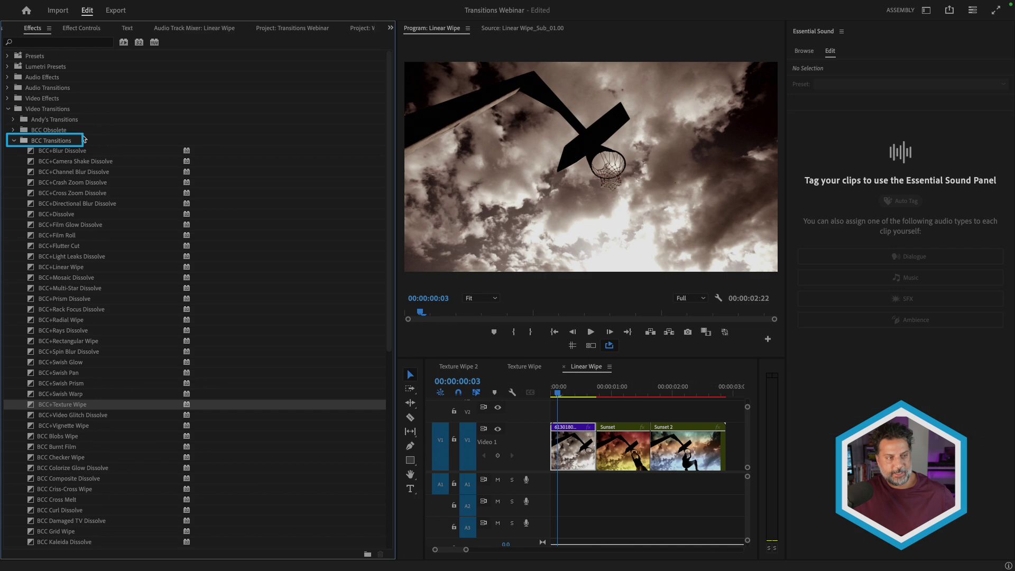
scroll(101, 250, "down", 8)
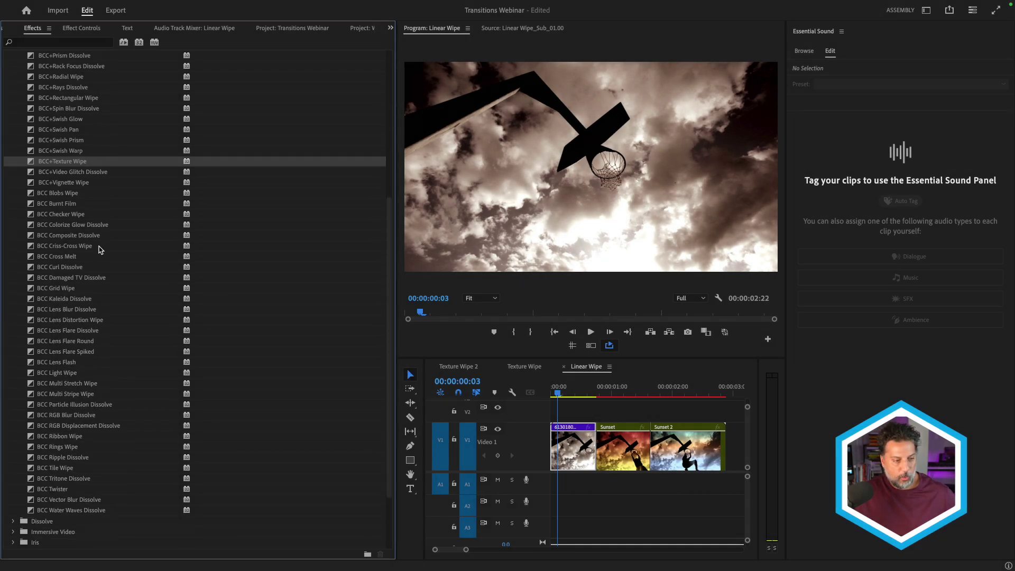
scroll(101, 249, "up", 5)
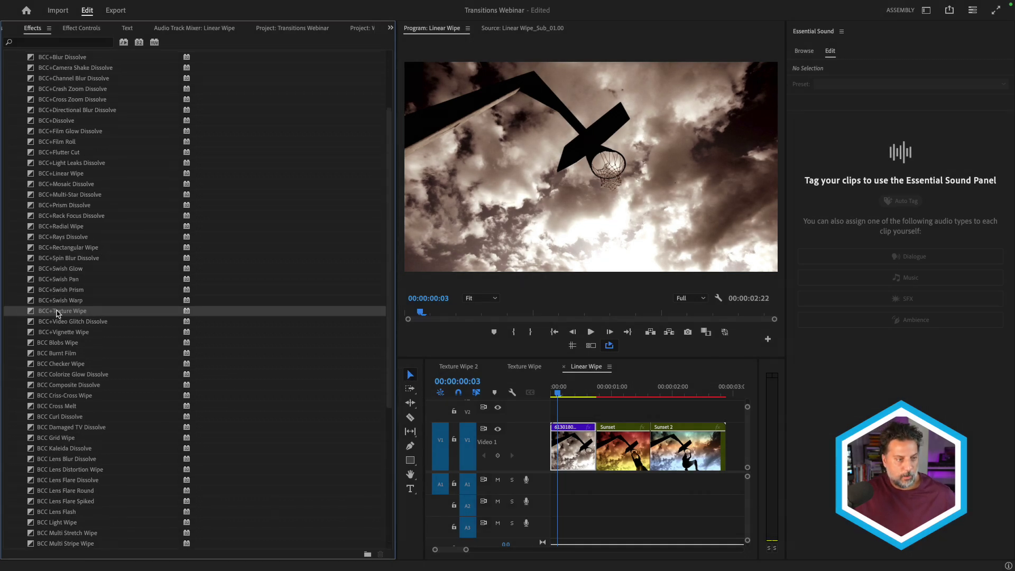
scroll(59, 296, "up", 2)
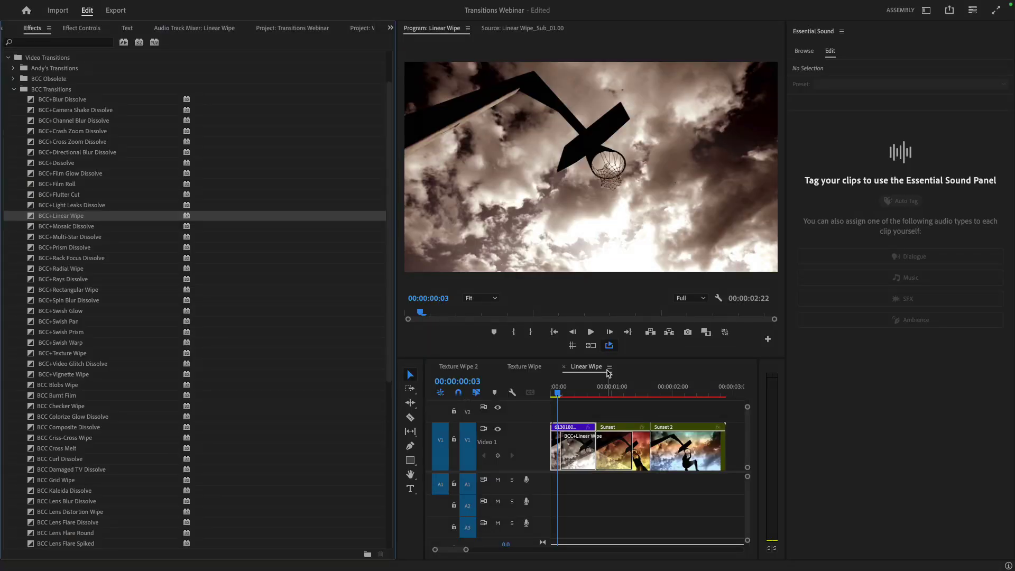
Preview the BCC+Linear Wipe midway and show its settings: duration 00:00:01:05, Rotation 90°, Softness 20.
mouse_move(588, 387)
left_mouse_down()
mouse_move(615, 390)
mouse_move(561, 390)
mouse_move(598, 389)
left_mouse_up()
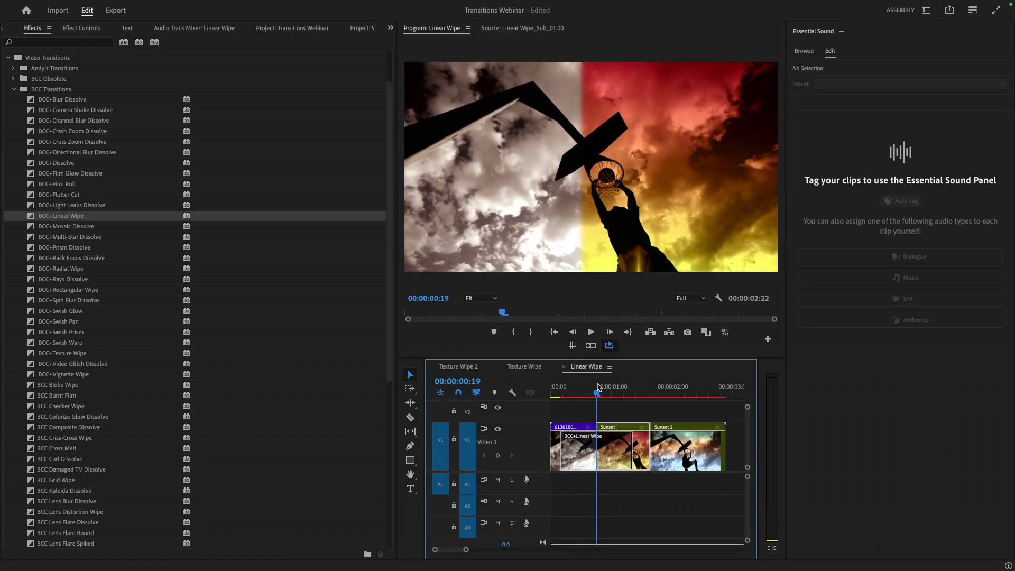
left_click(604, 444)
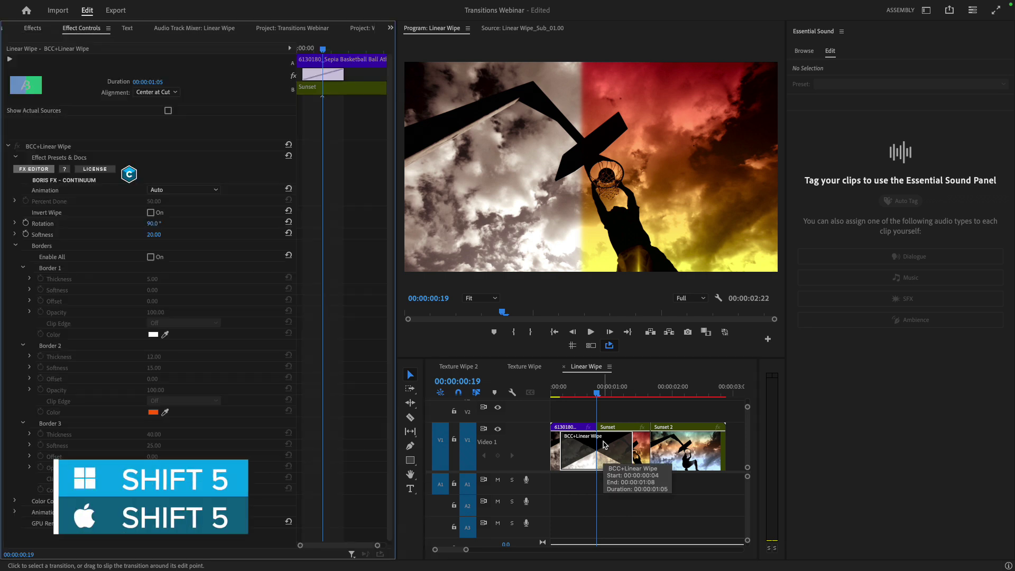
scroll(235, 398, "down", 1)
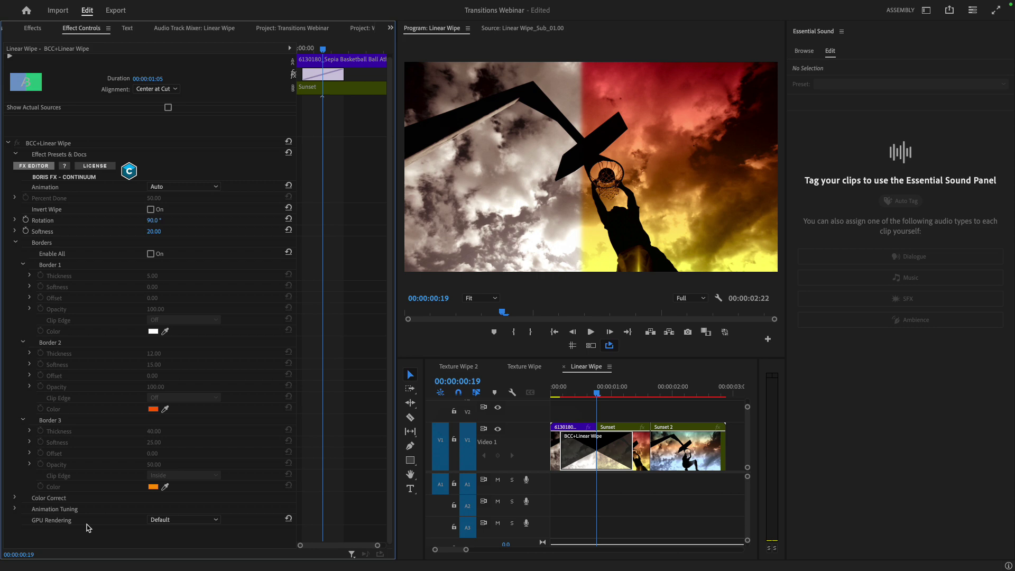
Open the linear wipe in the Continuum FX Editor and loop its preview.
left_click(33, 166)
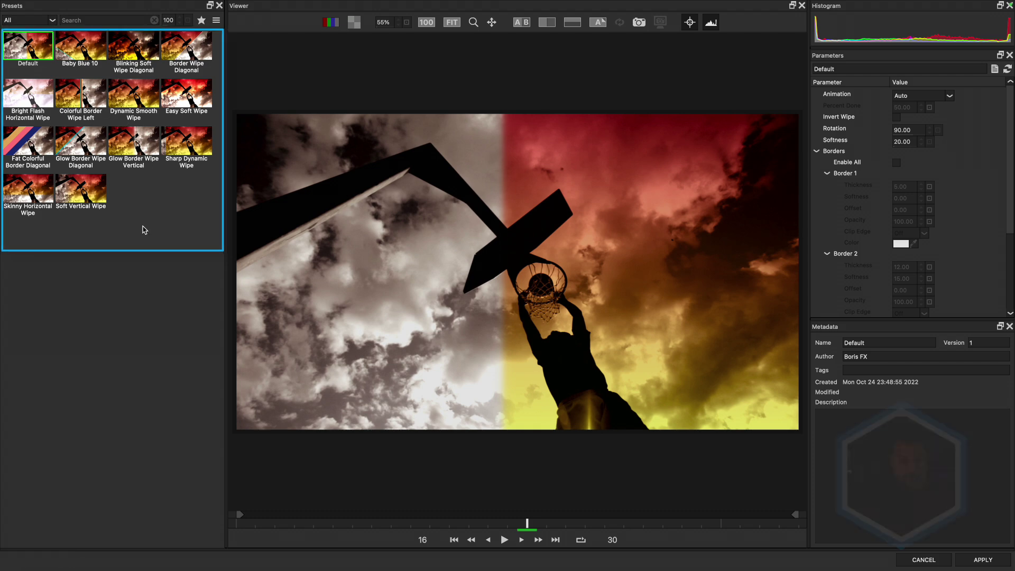
mouse_move(427, 391)
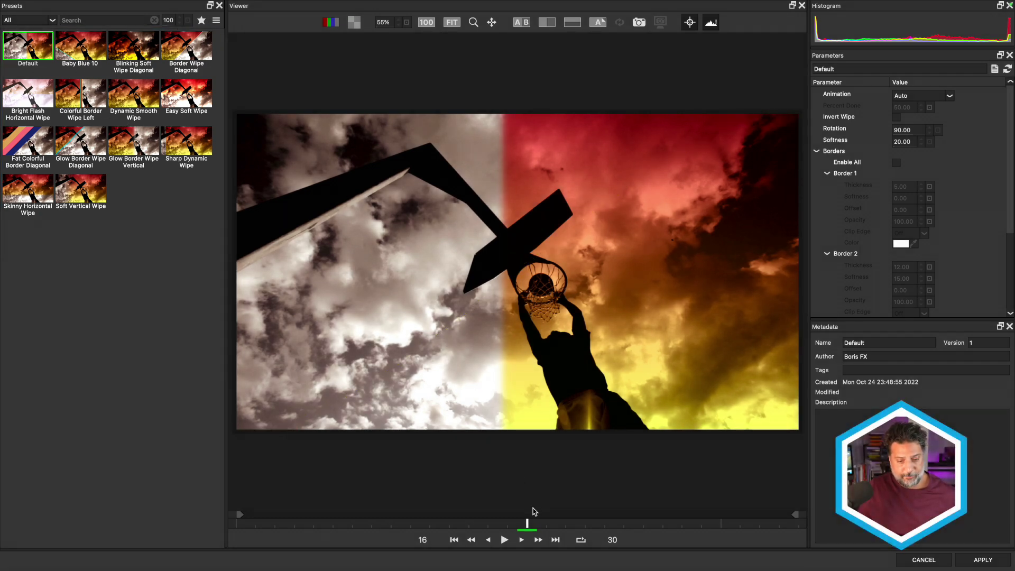
left_click(504, 544)
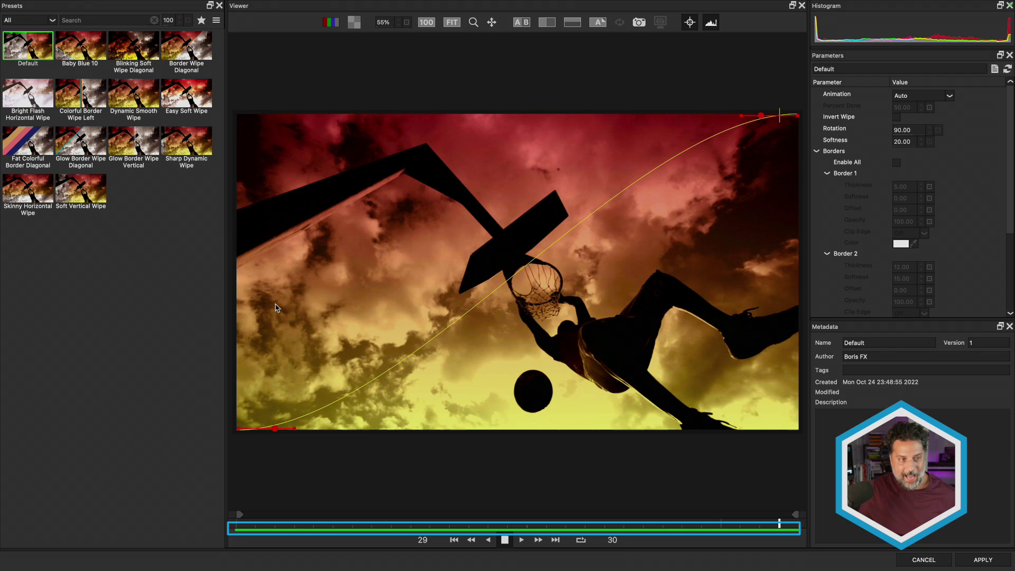
Try several wipe presets, then choose Glow Border Wipe Diagonal (Rotation 315, Softness 2).
left_click(82, 54)
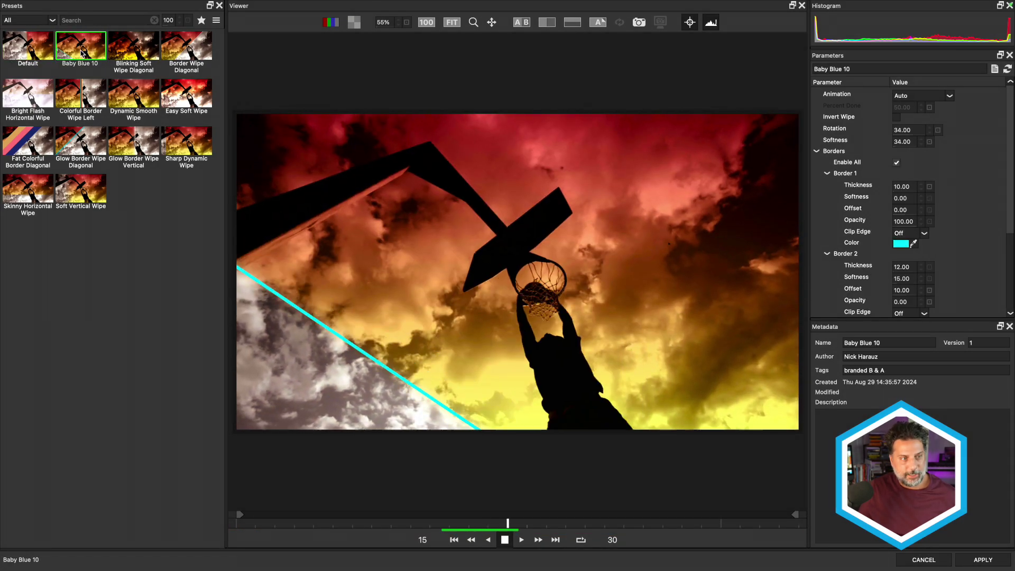
left_click(124, 53)
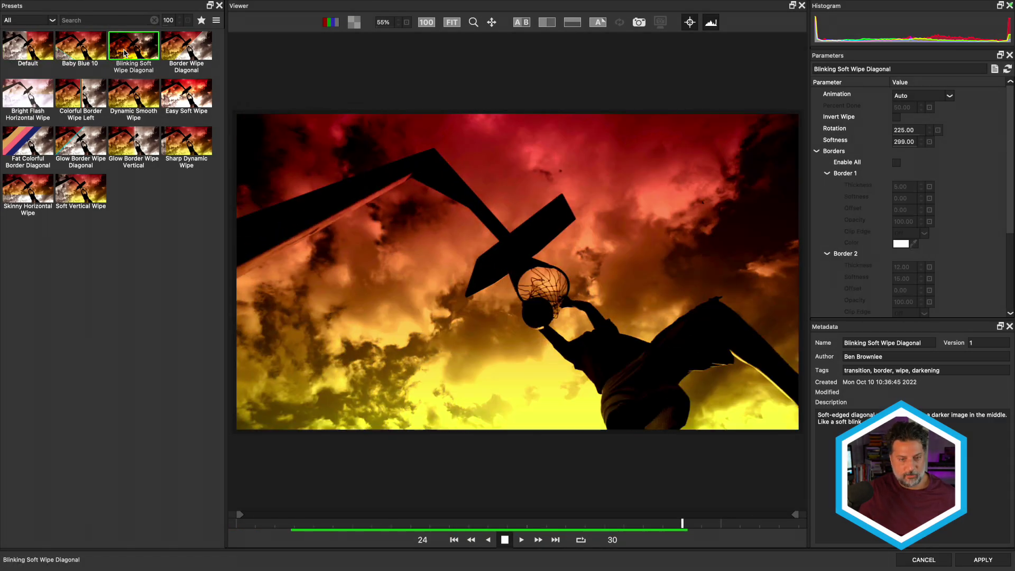
left_click(179, 49)
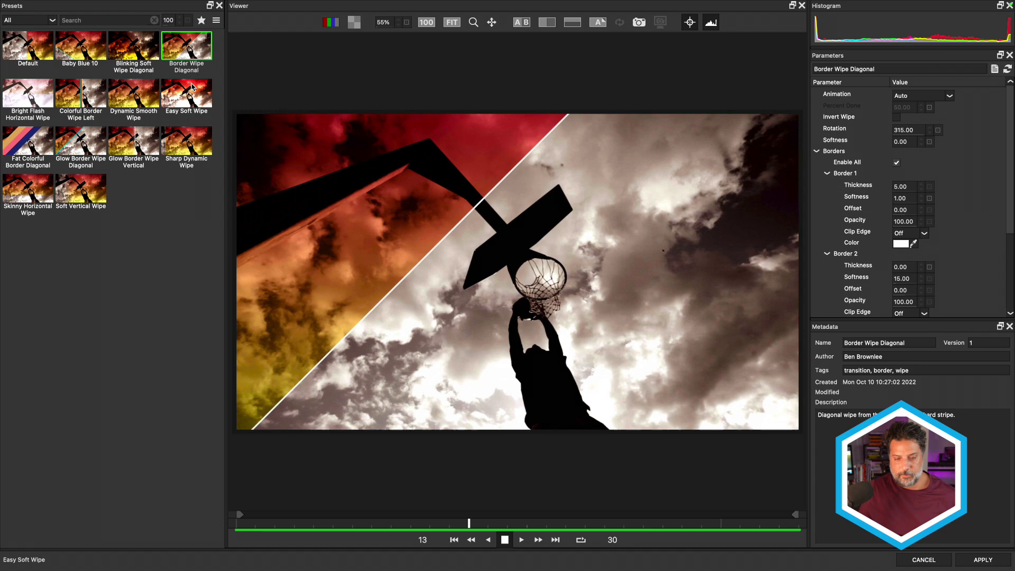
left_click(133, 140)
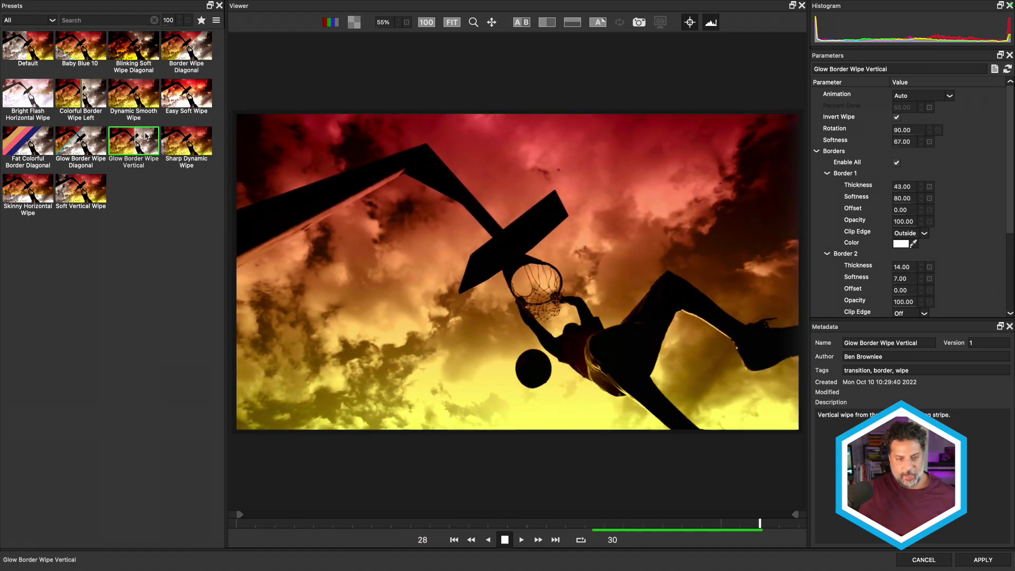
left_click(31, 155)
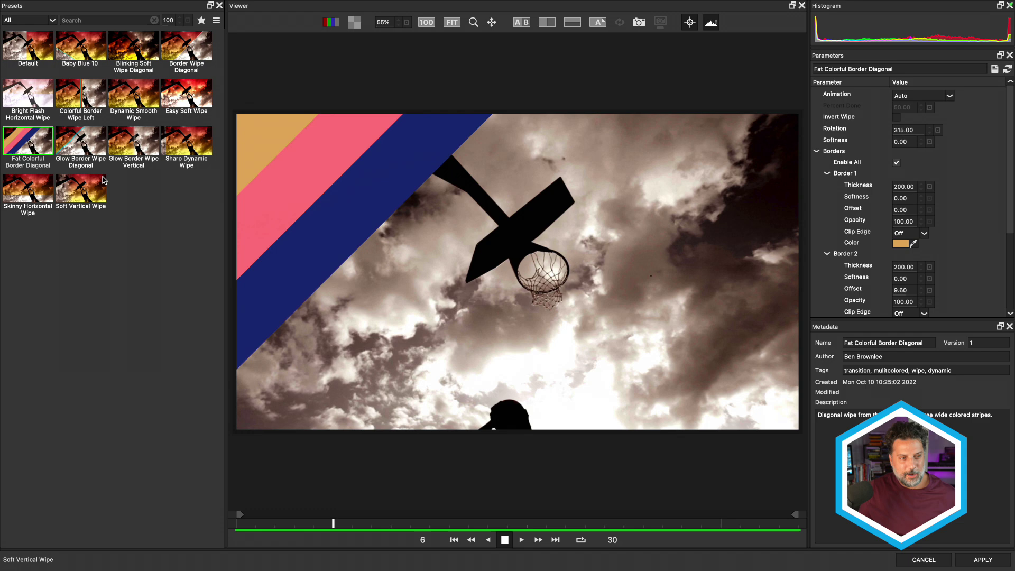
left_click(86, 189)
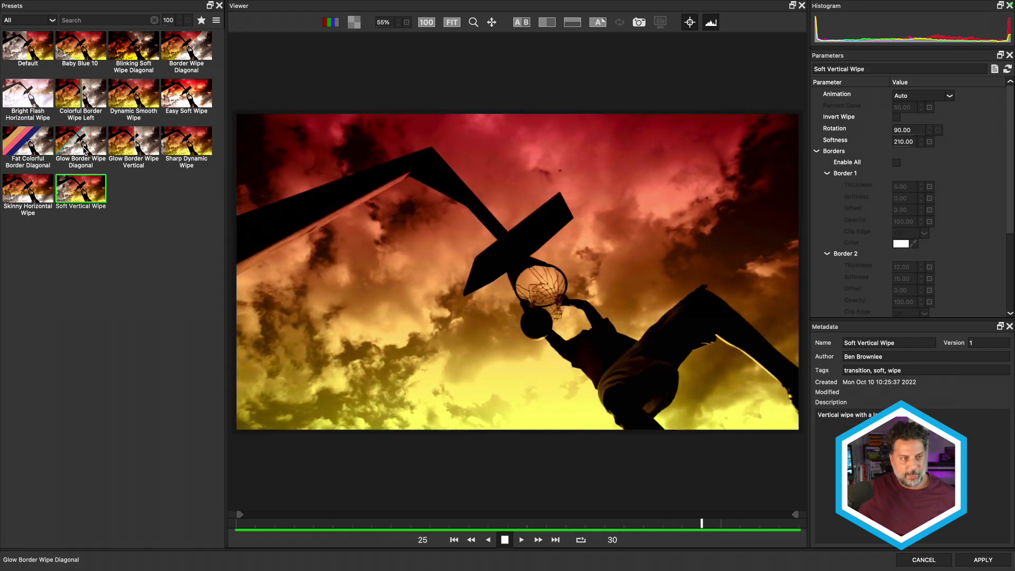
left_click(84, 151)
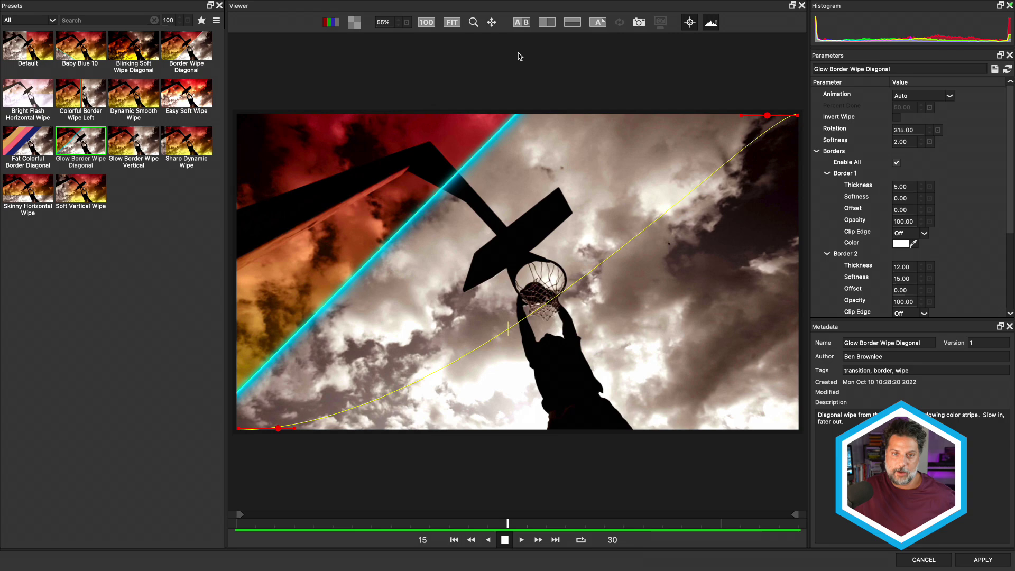
left_click(524, 24)
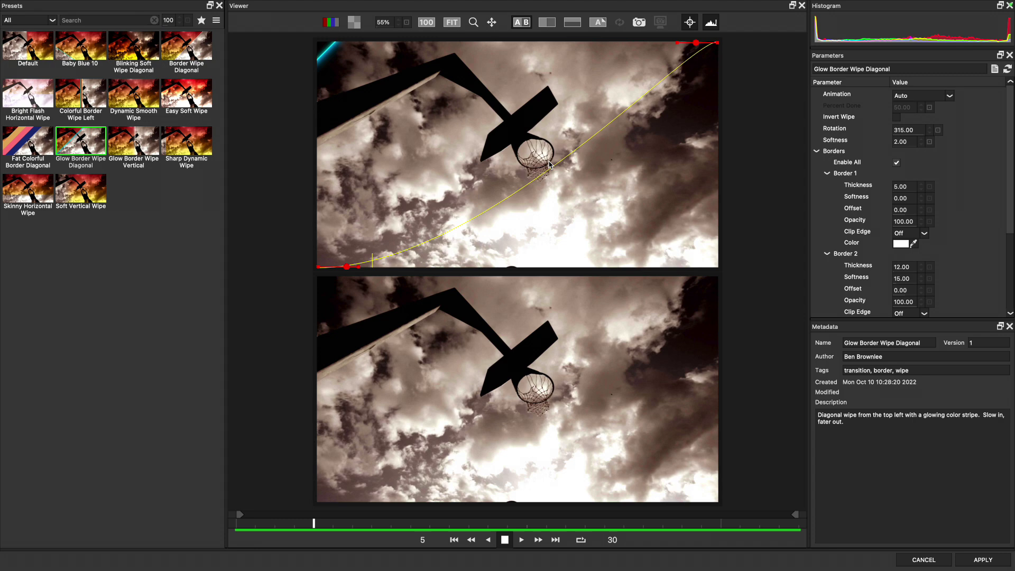
left_click(546, 24)
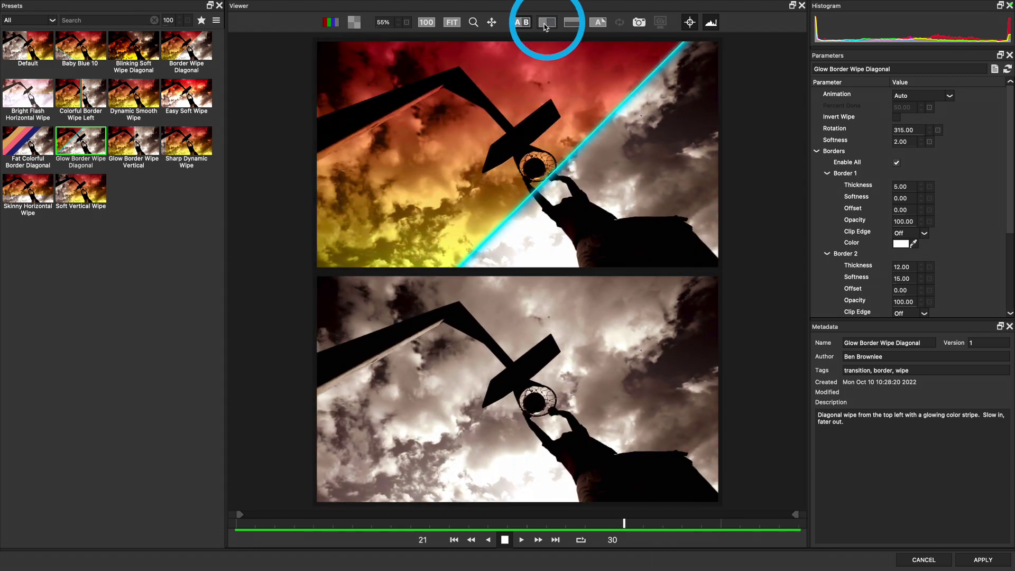
left_click(570, 24)
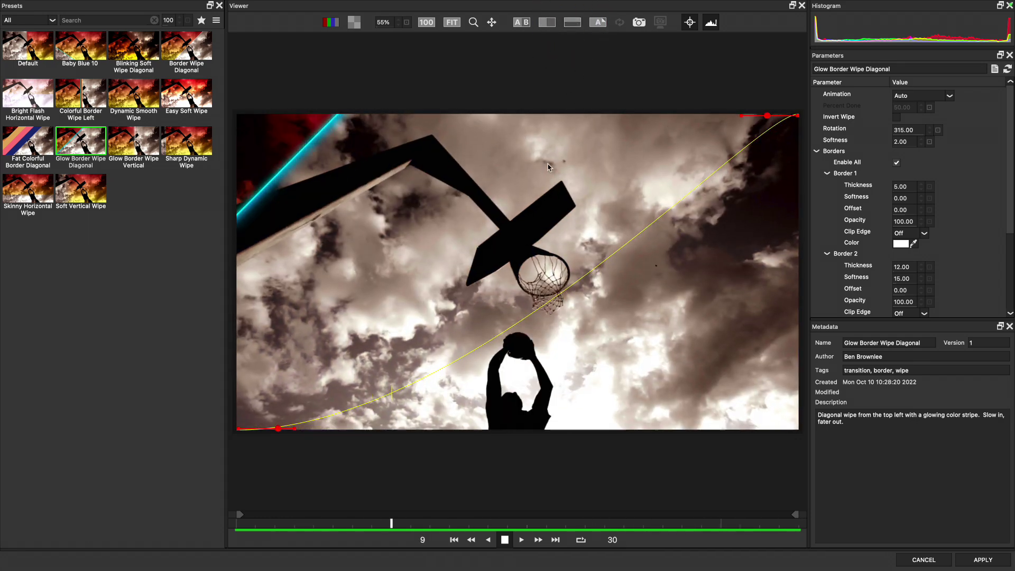
Stop the preview and expand Animation Tuning to show Ease In 42 and Ease Out 8.
left_click(505, 540)
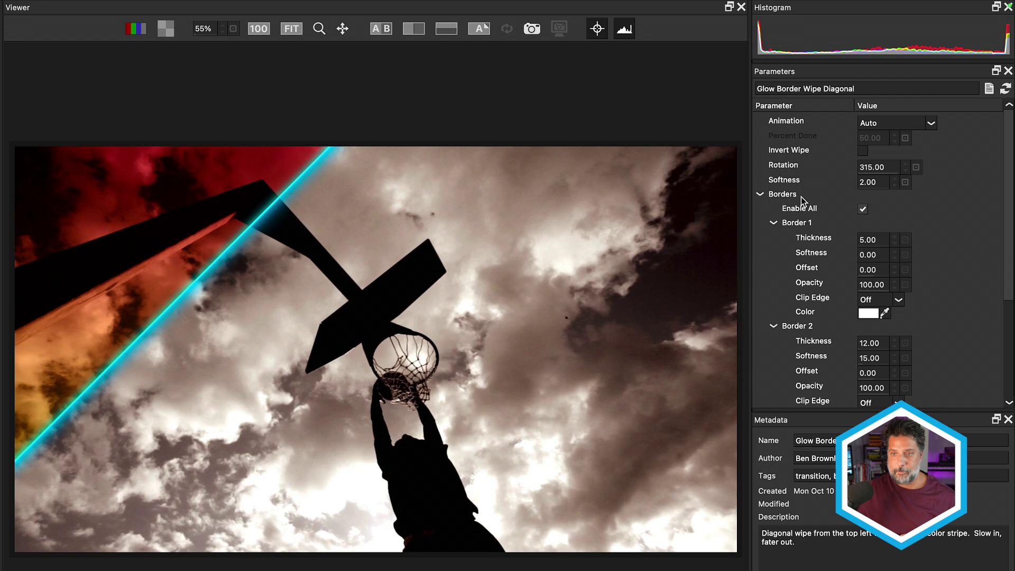
left_click_drag(1007, 233, 1006, 269)
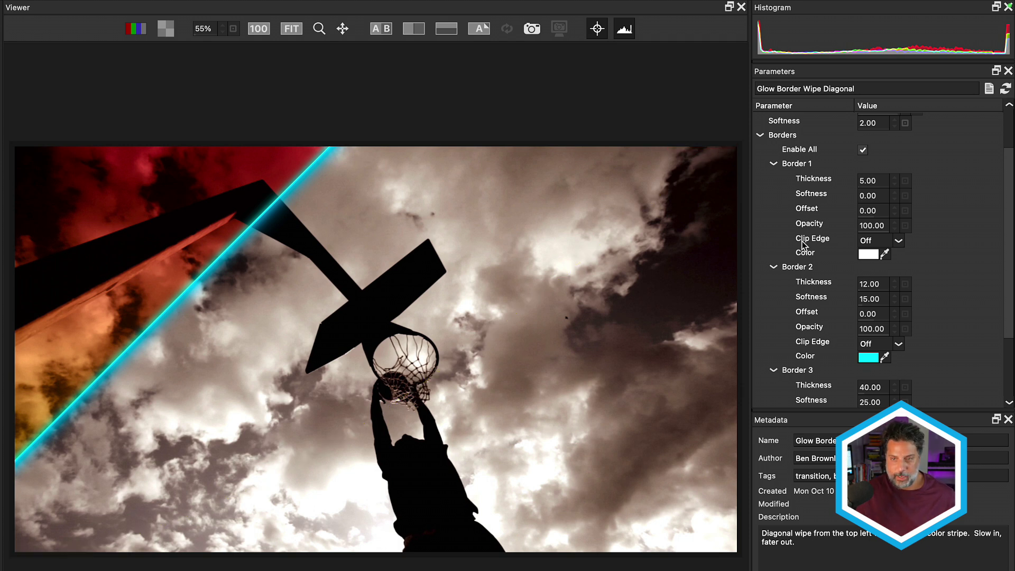
scroll(802, 244, "down", 4)
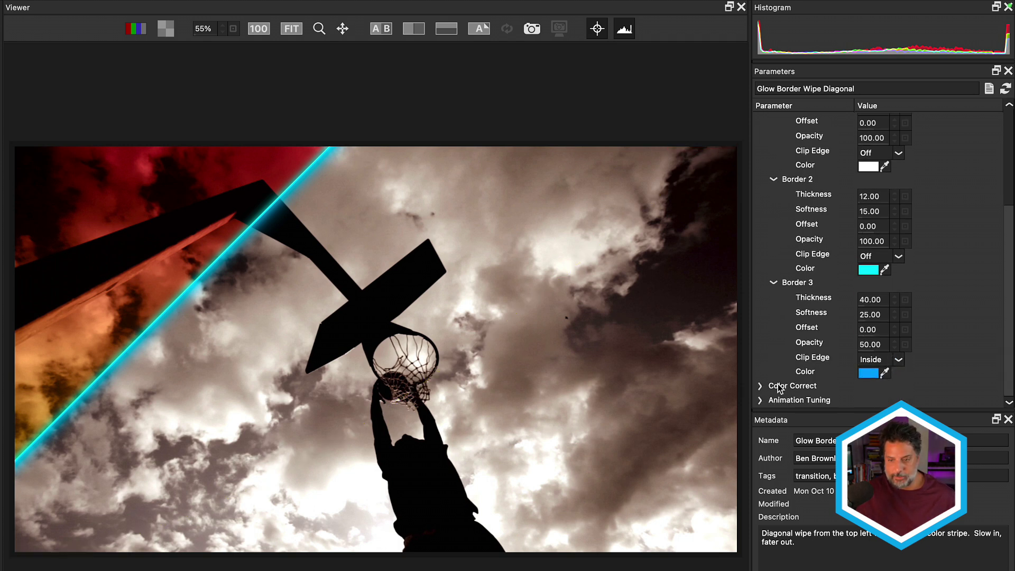
left_click(762, 400)
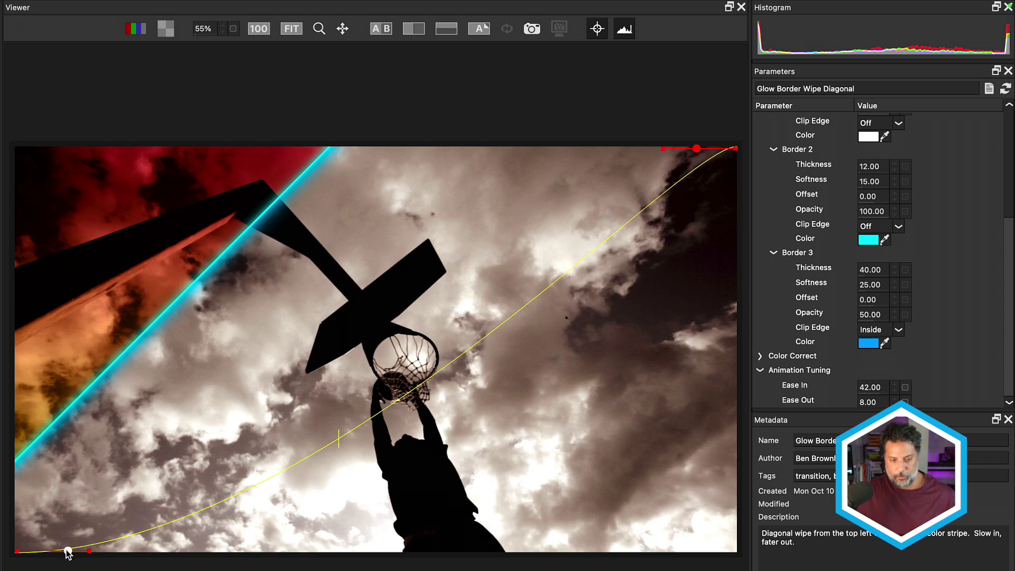
Adjust Ease In on the curve and field, briefly to -100, then reset it to 30.
left_click_drag(69, 553, 97, 538)
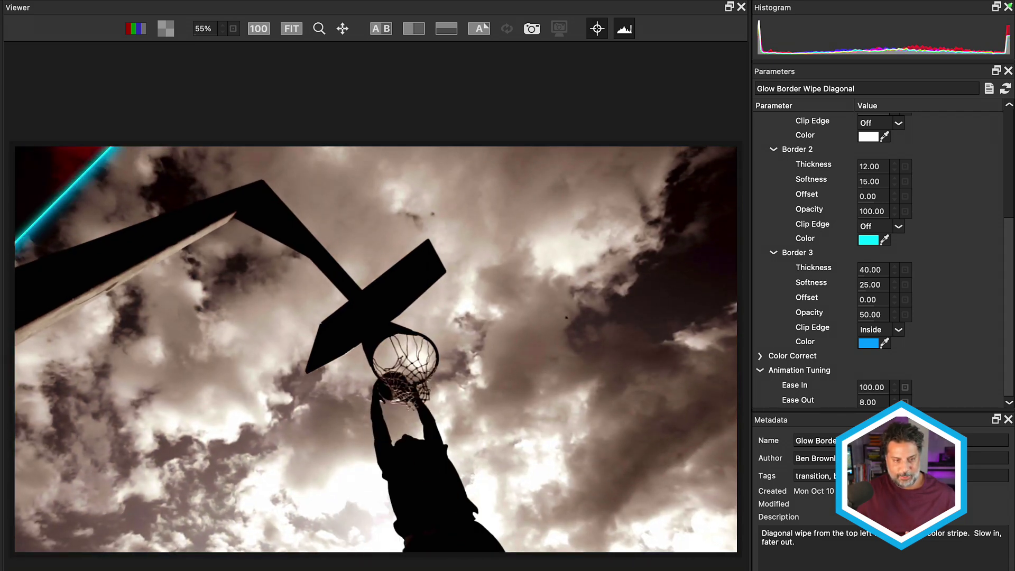
mouse_move(245, 536)
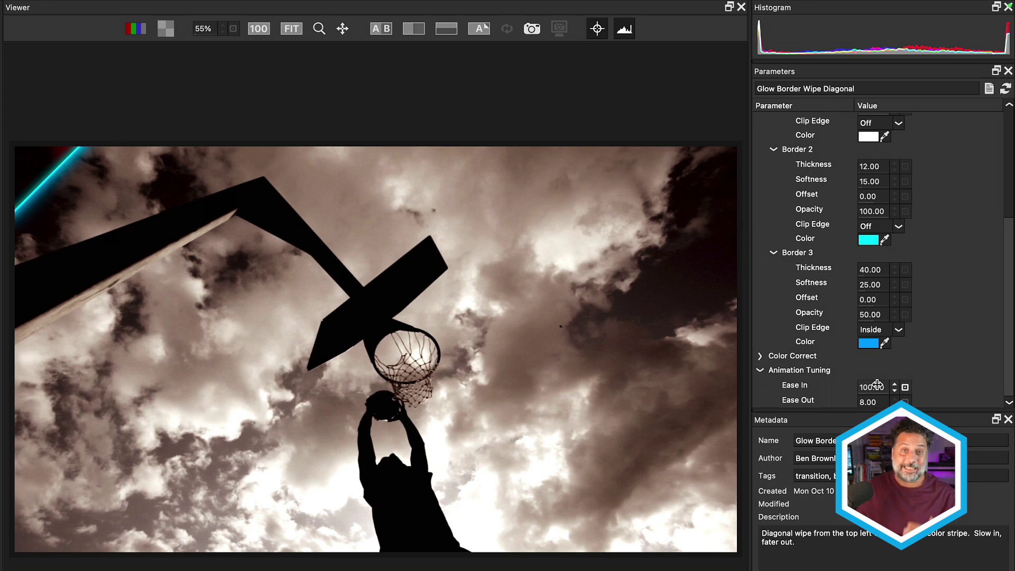
left_click_drag(877, 384, 698, 392)
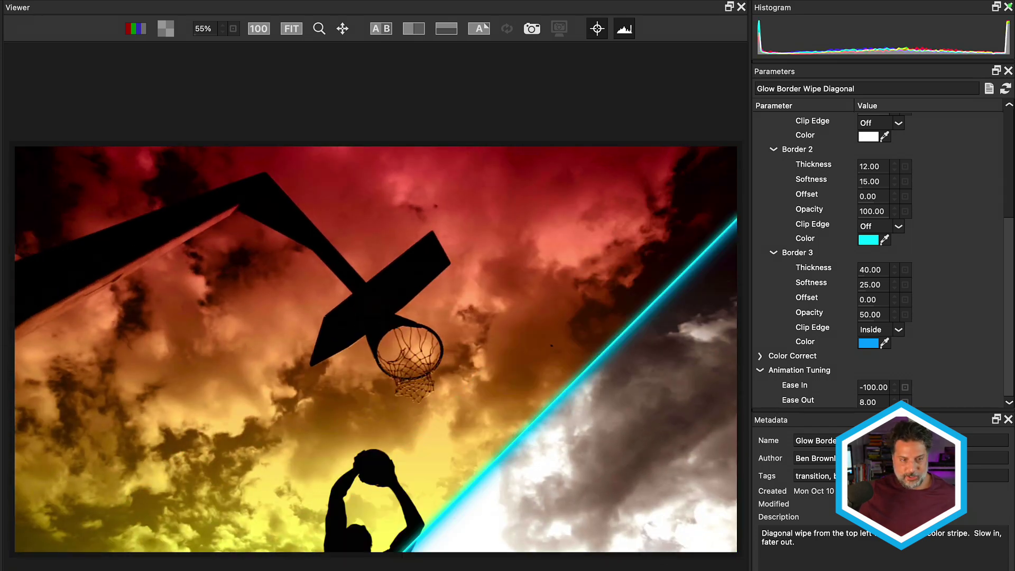
mouse_move(319, 491)
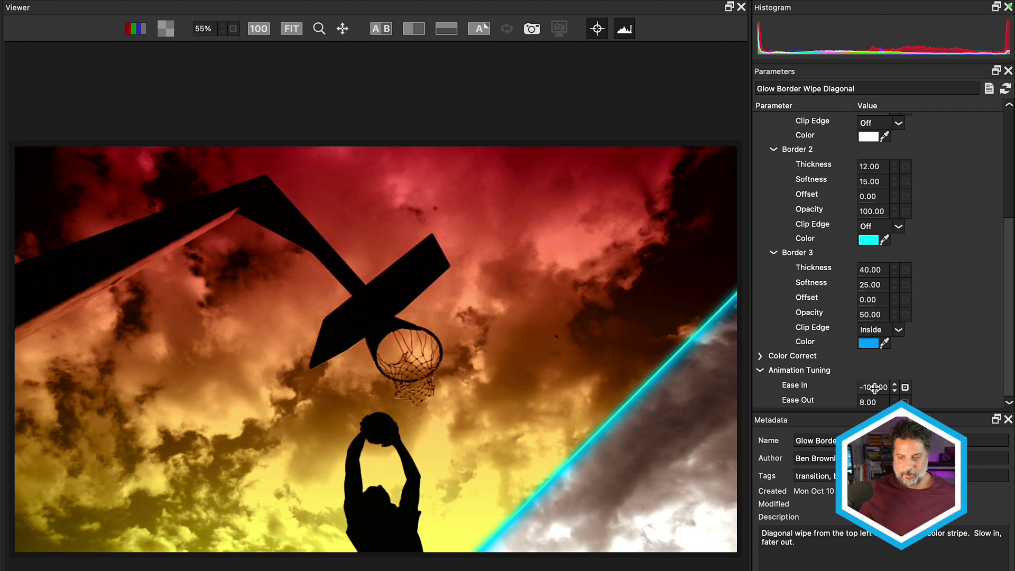
left_click(905, 389)
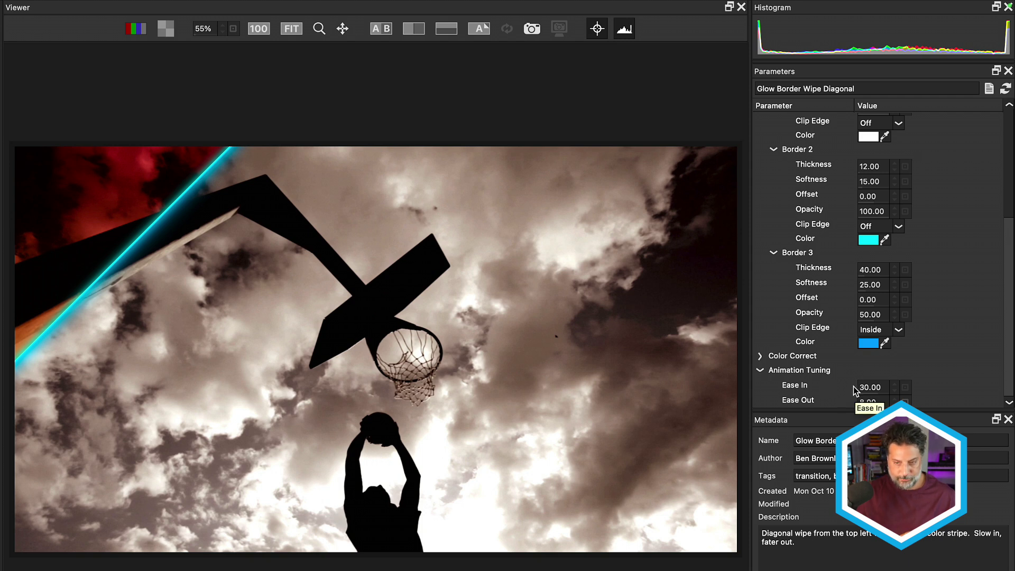
Fine-tune Ease In around 30, apply the Glow Border Wipe Diagonal preset, and step back one frame.
left_click_drag(870, 386, 874, 385)
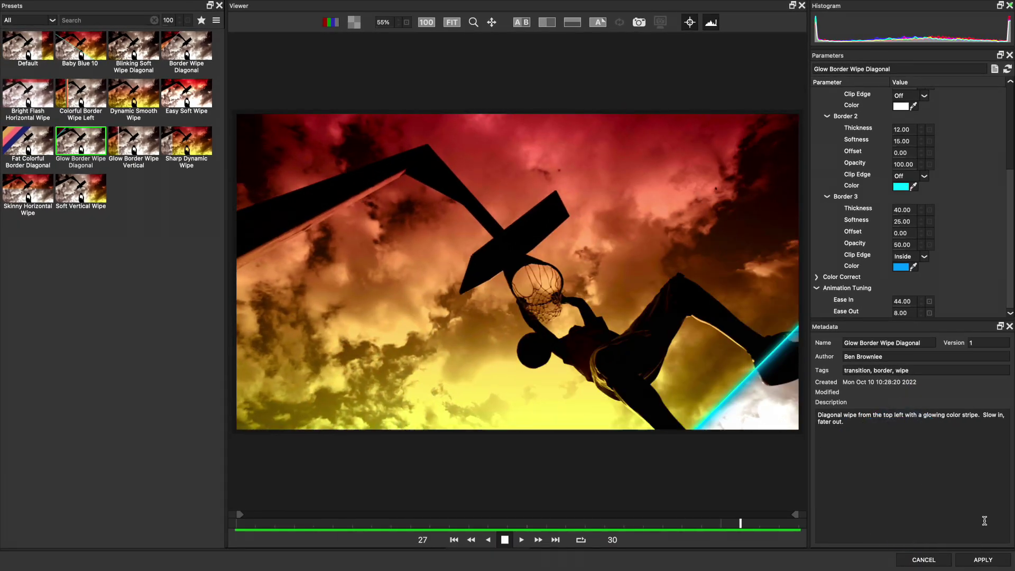
left_click(983, 559)
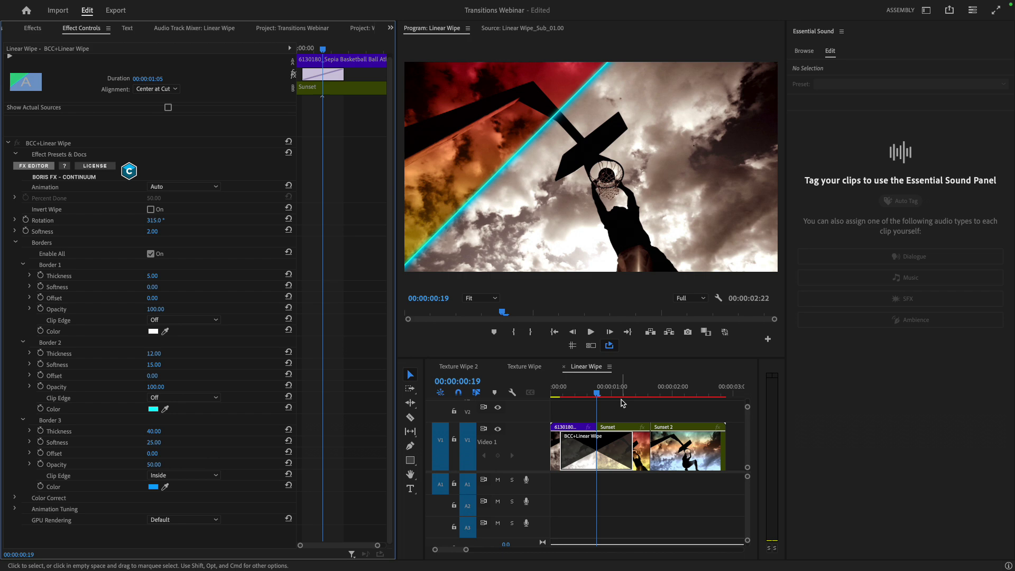
key("Left")
Show the BCC+Linear Wipe's path controls over the picture in the program monitor.
left_click(53, 148)
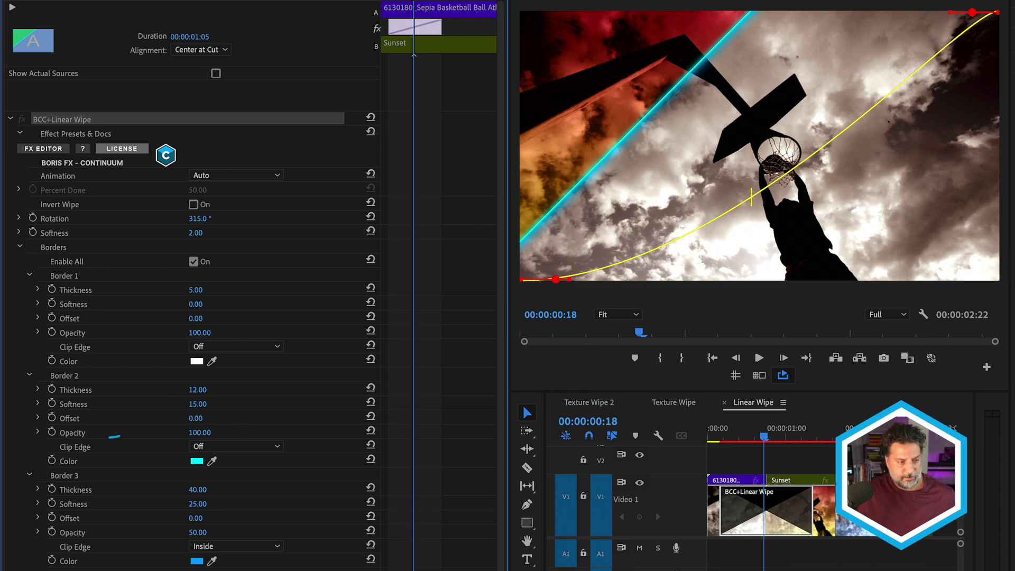
Set Border 2 and Border 3 Opacity to 0 and Border 1 Thickness to 10.
left_click_drag(200, 432, 159, 433)
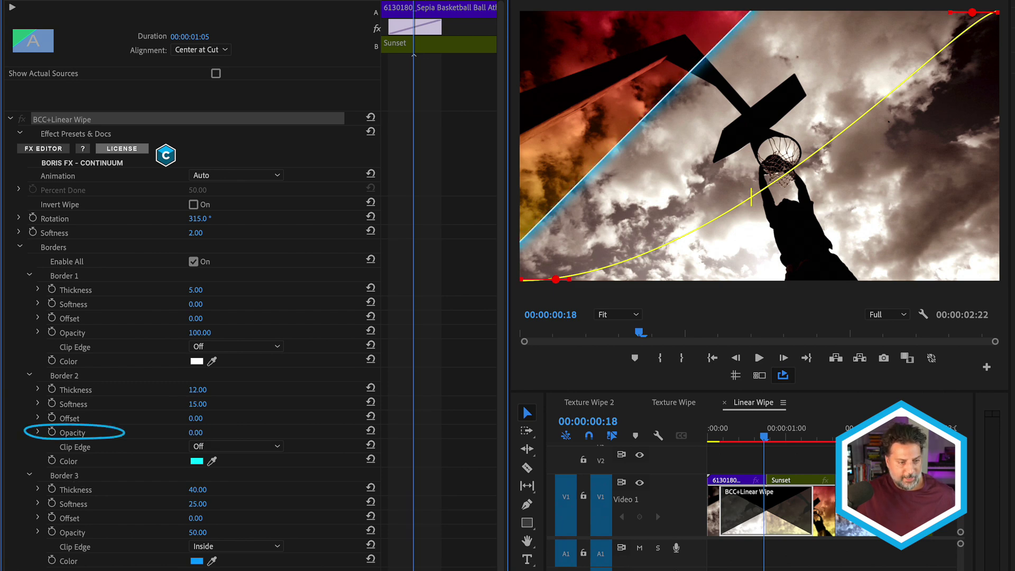
left_click_drag(198, 532, 159, 532)
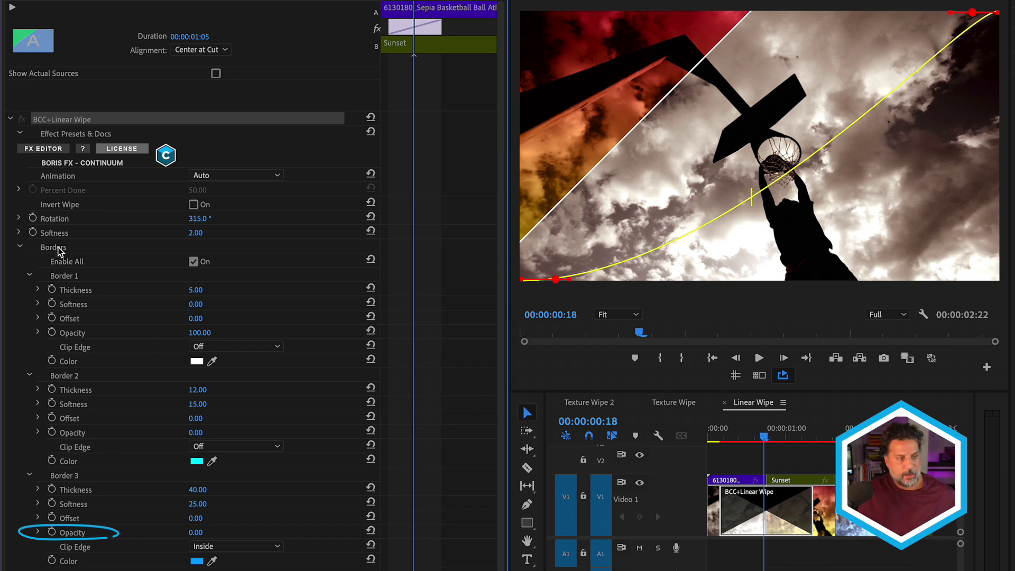
left_click(196, 290)
type("10")
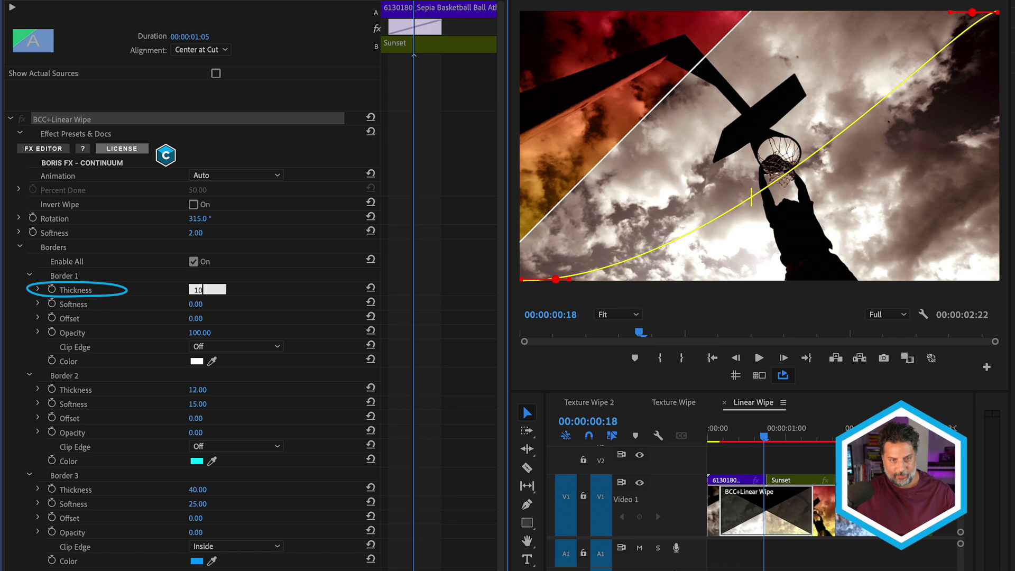
key("Return")
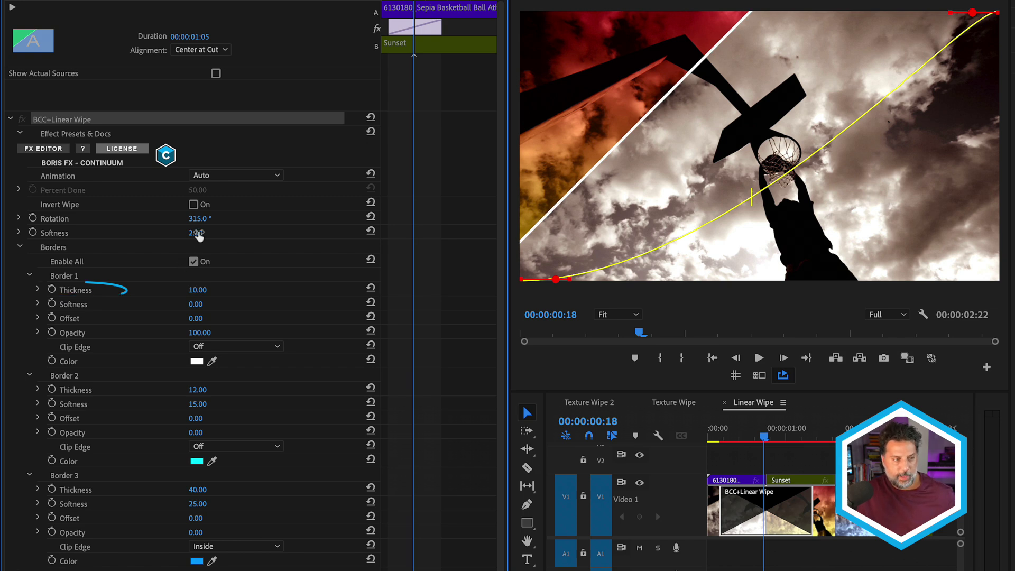
Raise the wipe Softness to 35, toggling Enable All borders off and back on.
mouse_move(197, 219)
left_mouse_down()
mouse_move(166, 218)
mouse_move(218, 218)
left_mouse_up()
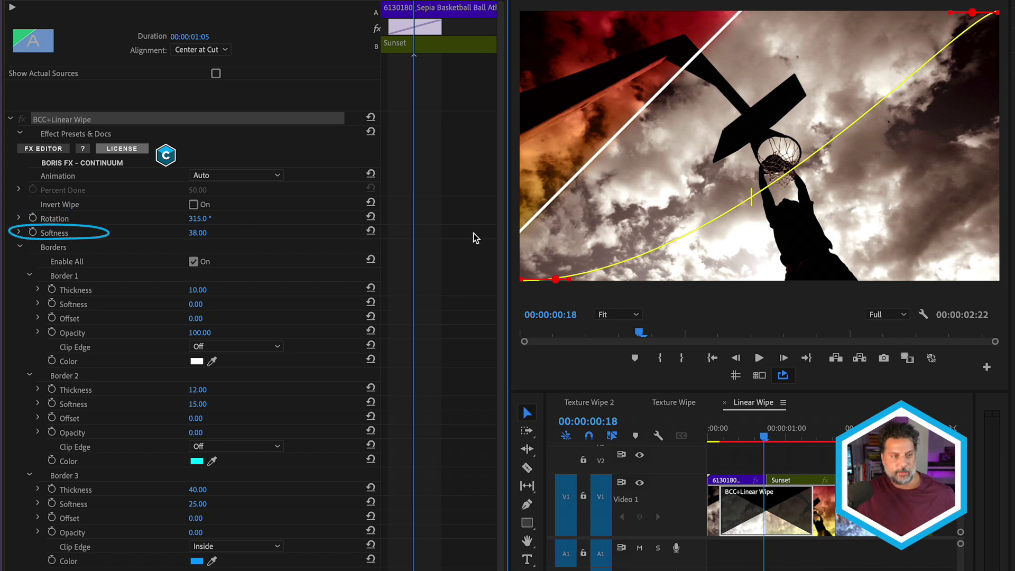
left_click(193, 261)
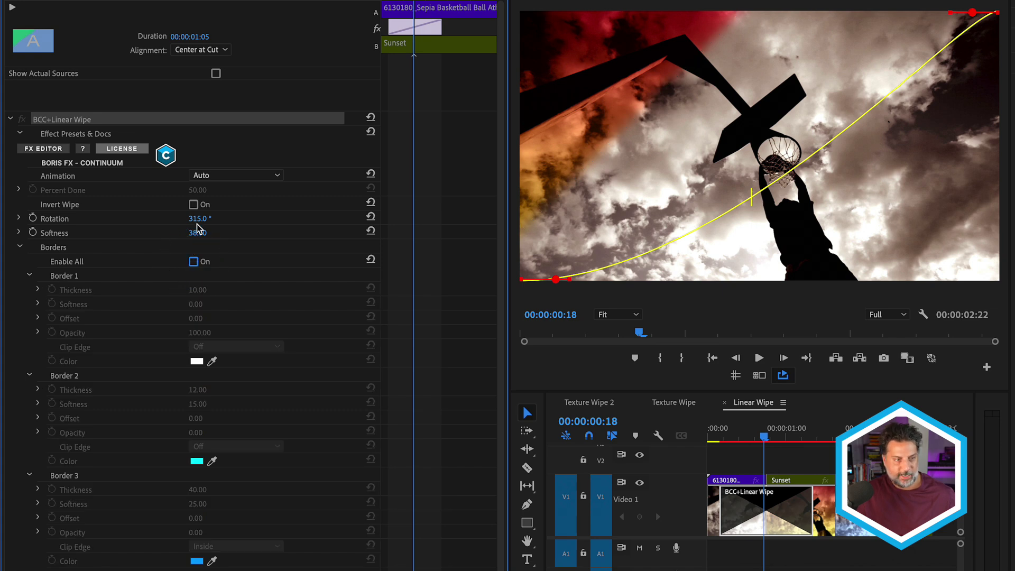
mouse_move(197, 233)
left_mouse_down()
mouse_move(224, 233)
mouse_move(207, 233)
left_mouse_up()
left_click(193, 262)
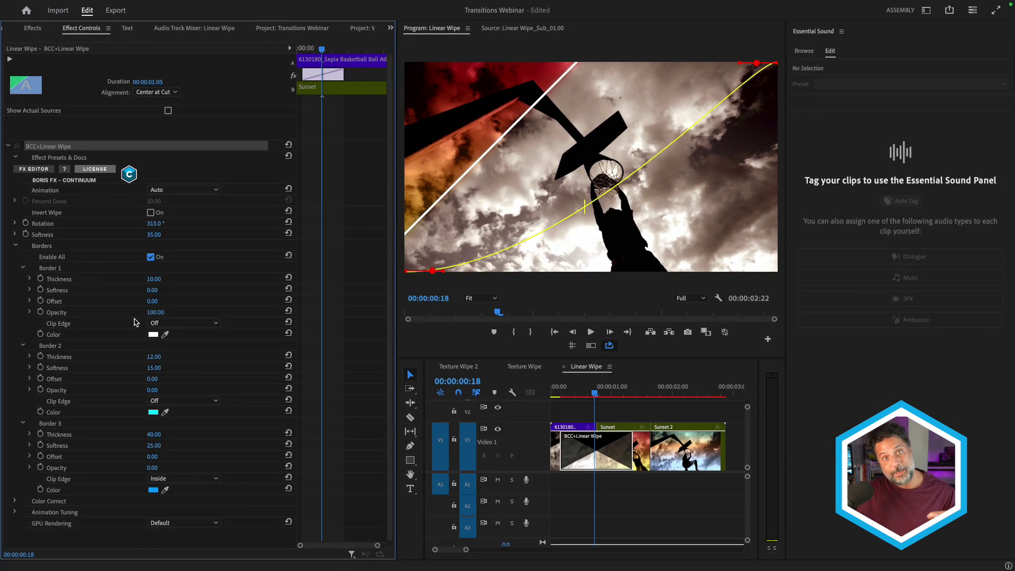
Expand Color Correct, trial Saturation at -100, then undo it back to 0.
left_click(15, 504)
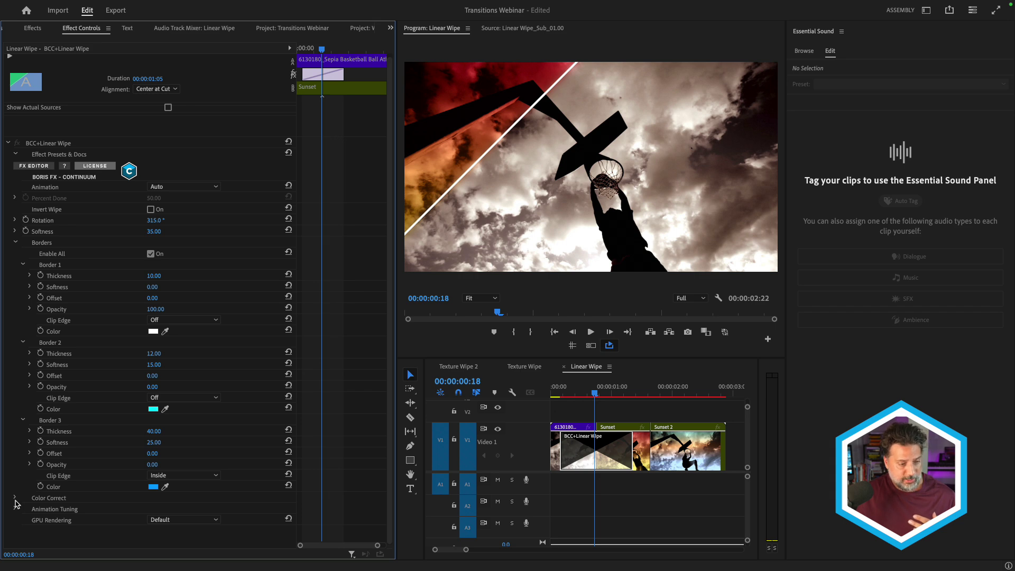
left_click(14, 498)
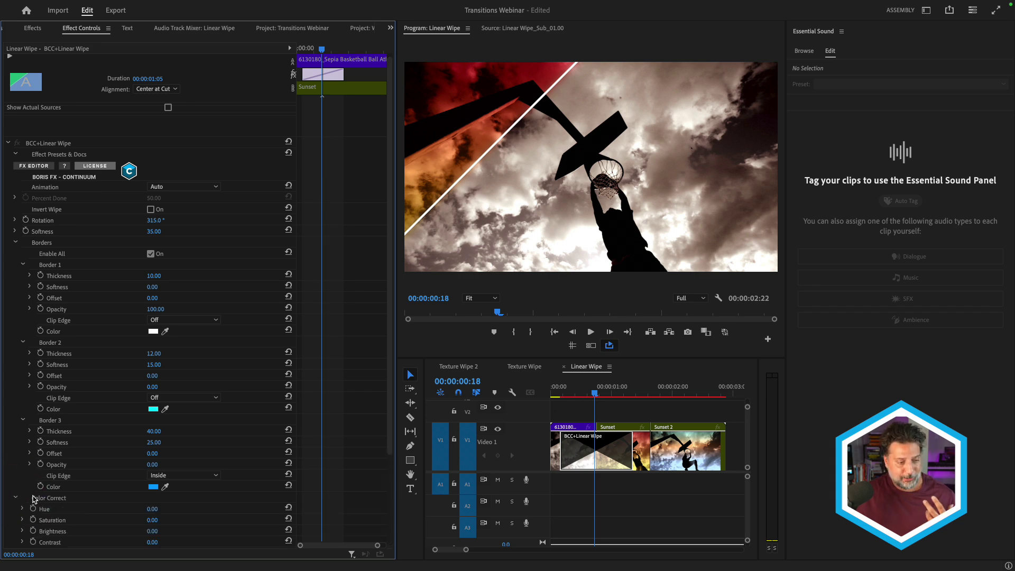
scroll(58, 501, "down", 3)
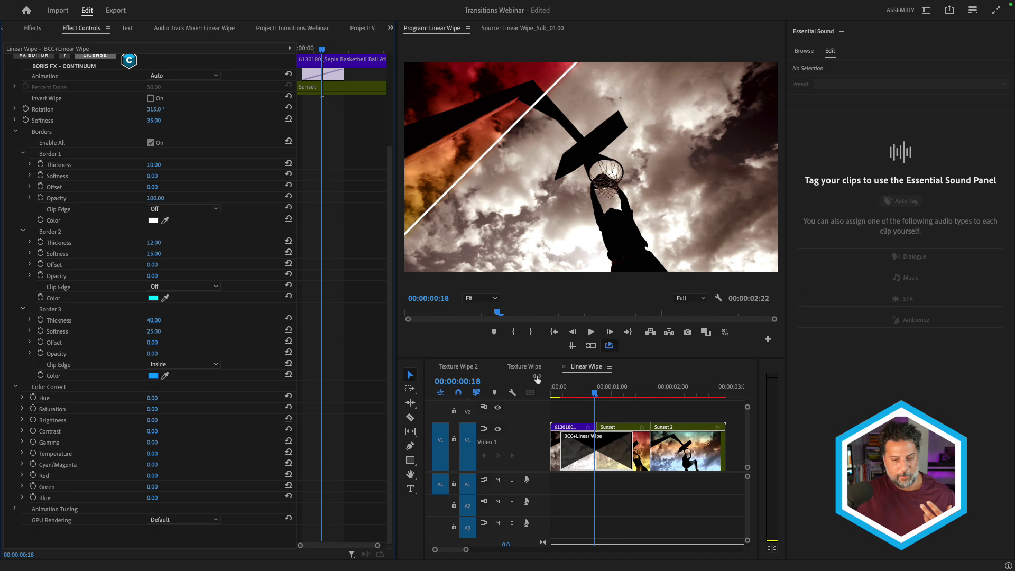
left_click_drag(152, 407, 105, 408)
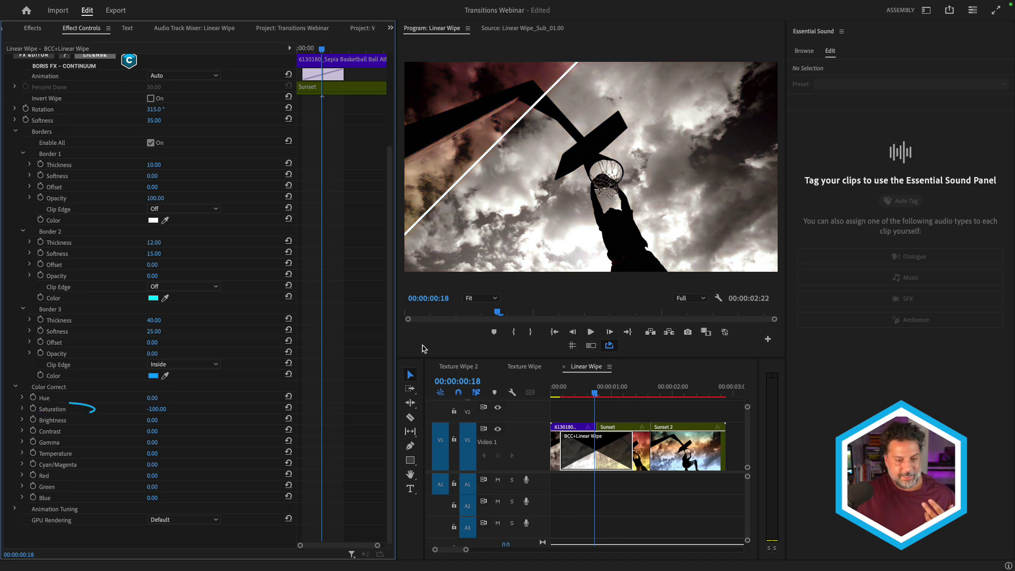
left_click_drag(585, 382, 607, 374)
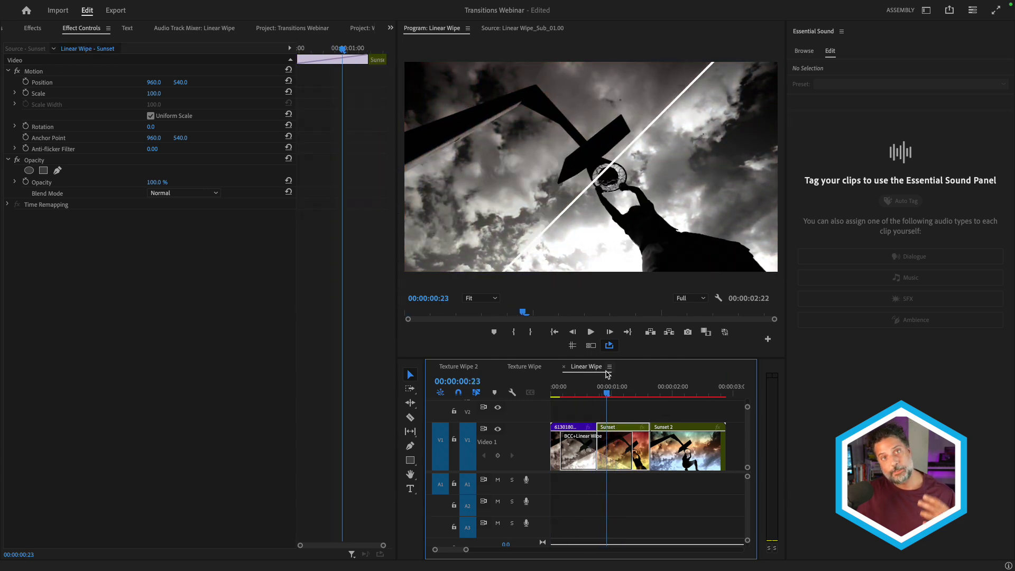
left_click(580, 449)
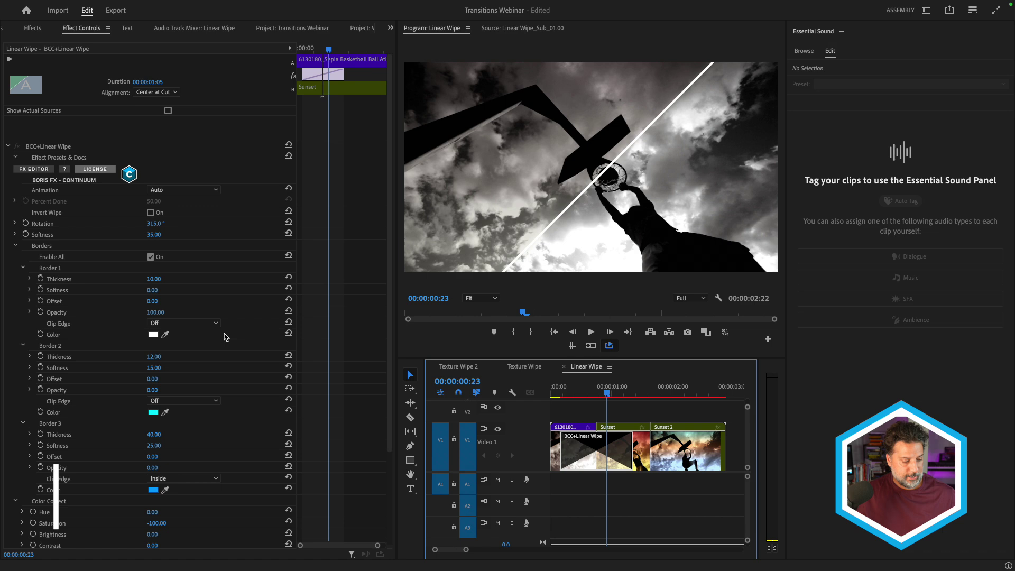
key("ctrl+z")
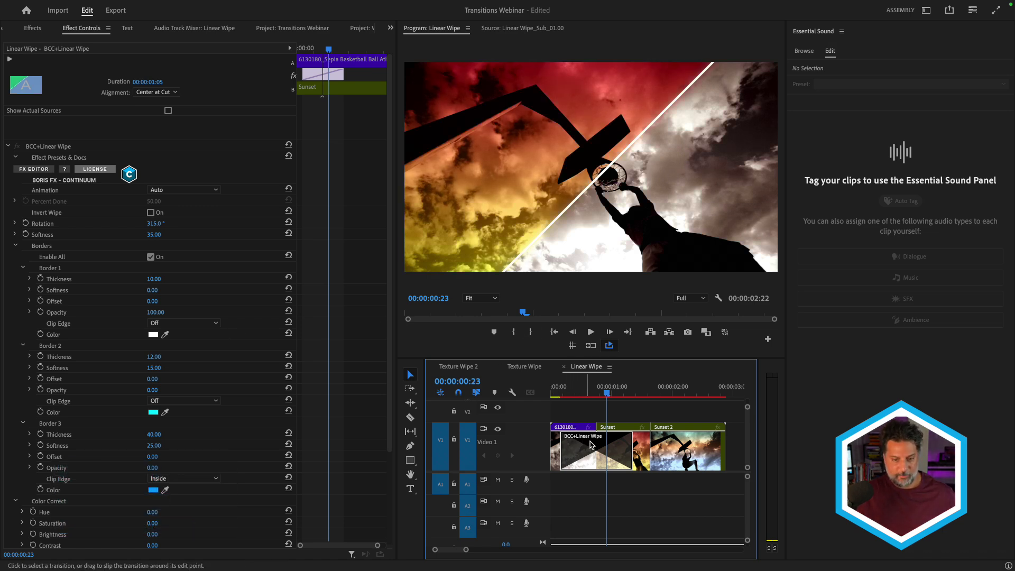
Set Border 1's colour to cyan 01DFFF in the Color Picker.
left_click(154, 334)
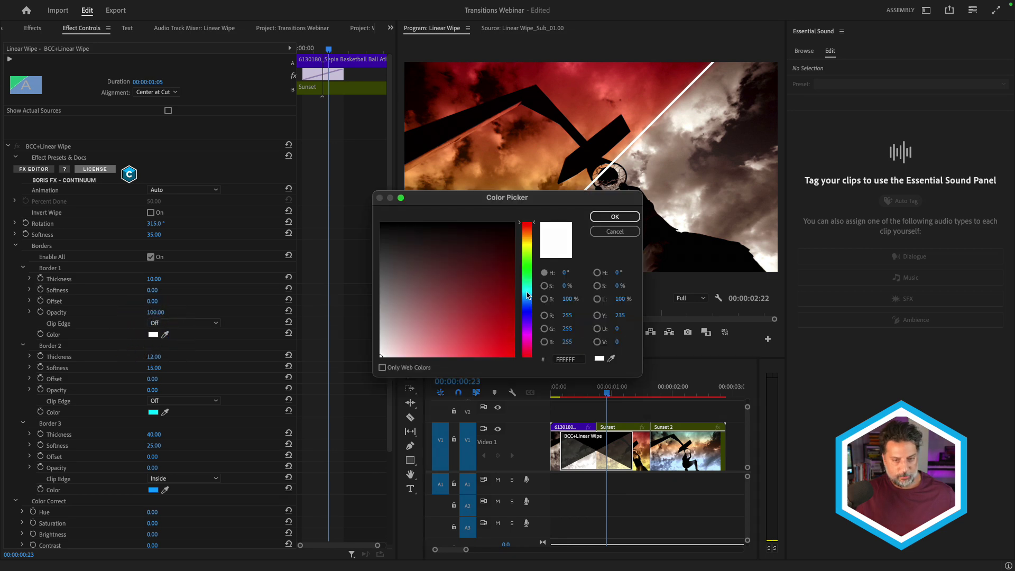
left_click(527, 292)
left_click_drag(505, 293, 514, 357)
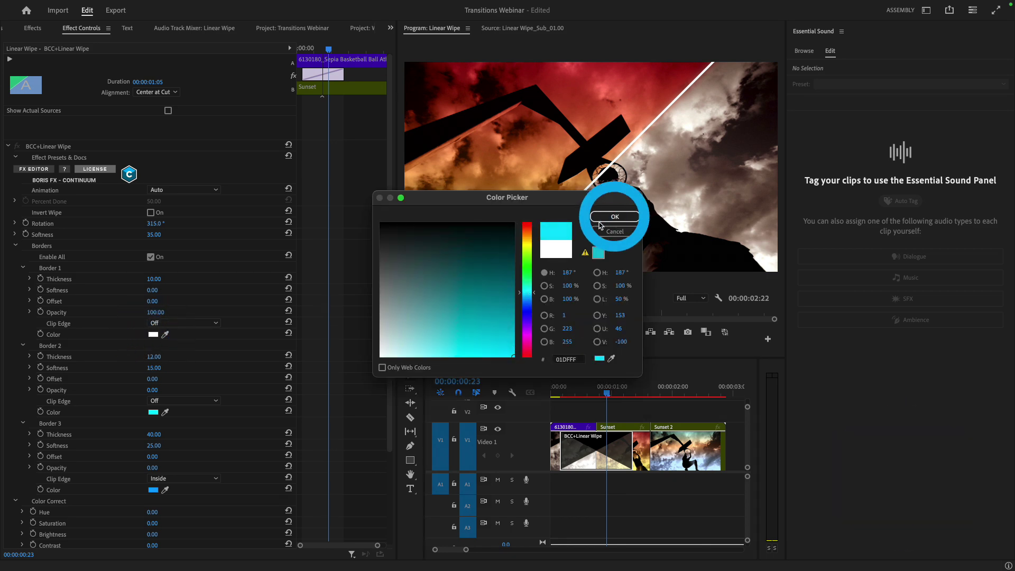
left_click(615, 216)
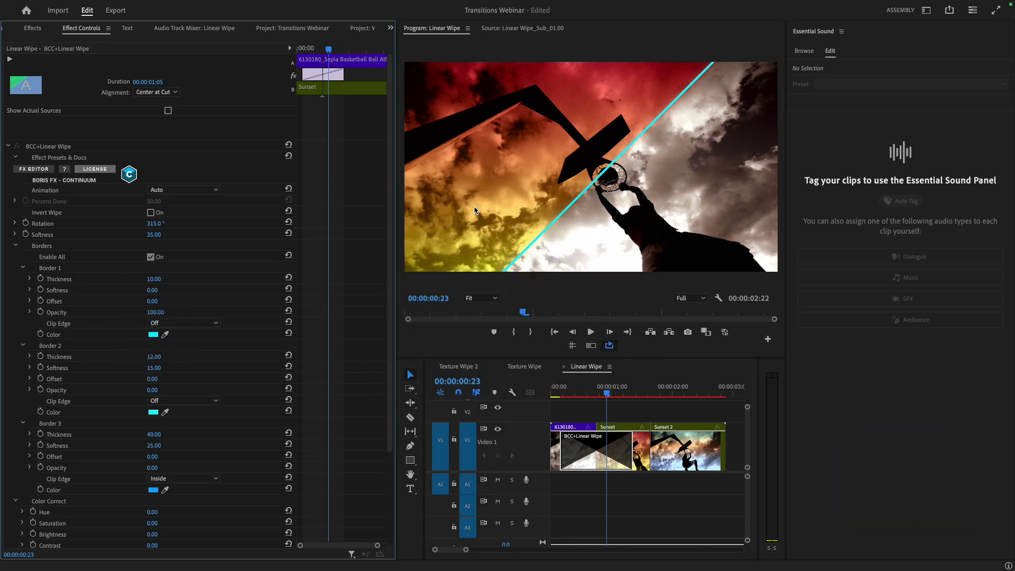
Open the wipe in the FX Editor and save its cyan-border settings as custom preset 'Baby Blue 15'.
left_click(36, 169)
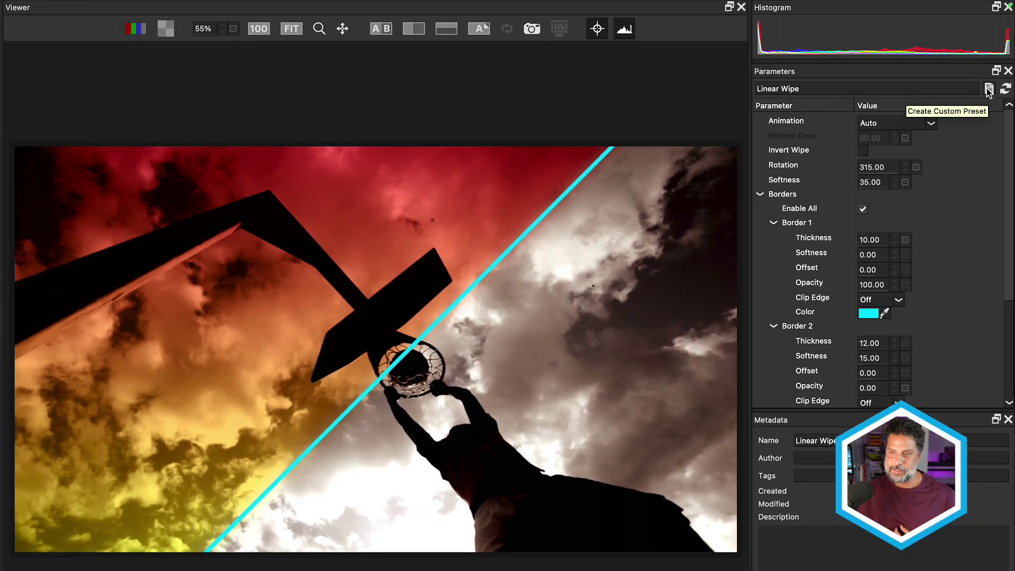
left_click(988, 90)
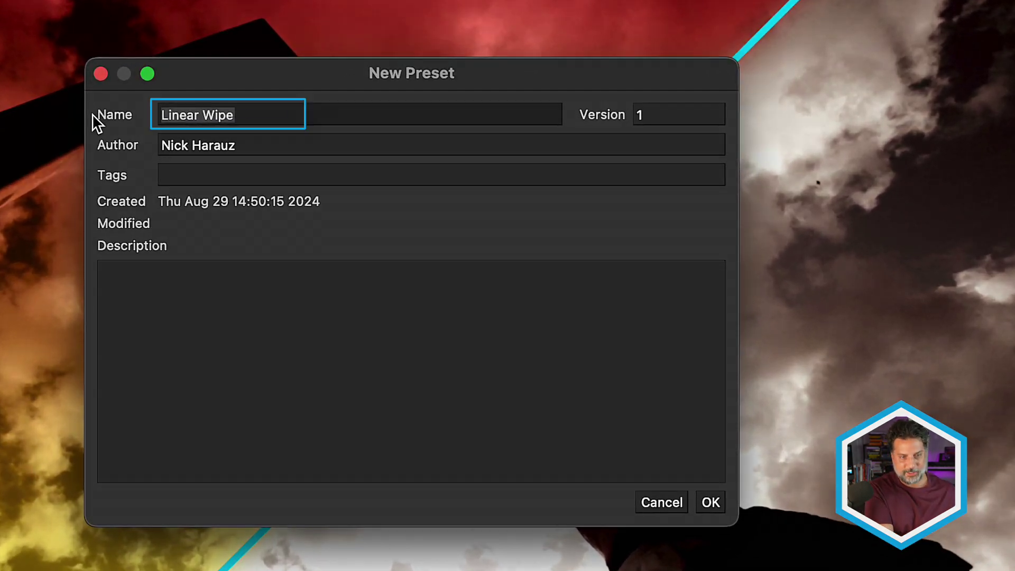
type("Baby B")
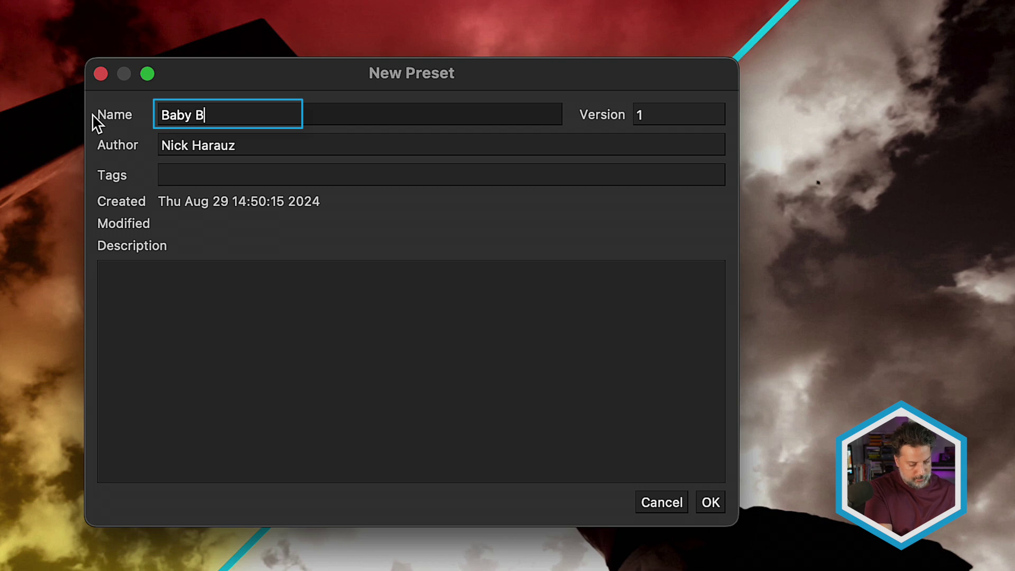
type("lue 15")
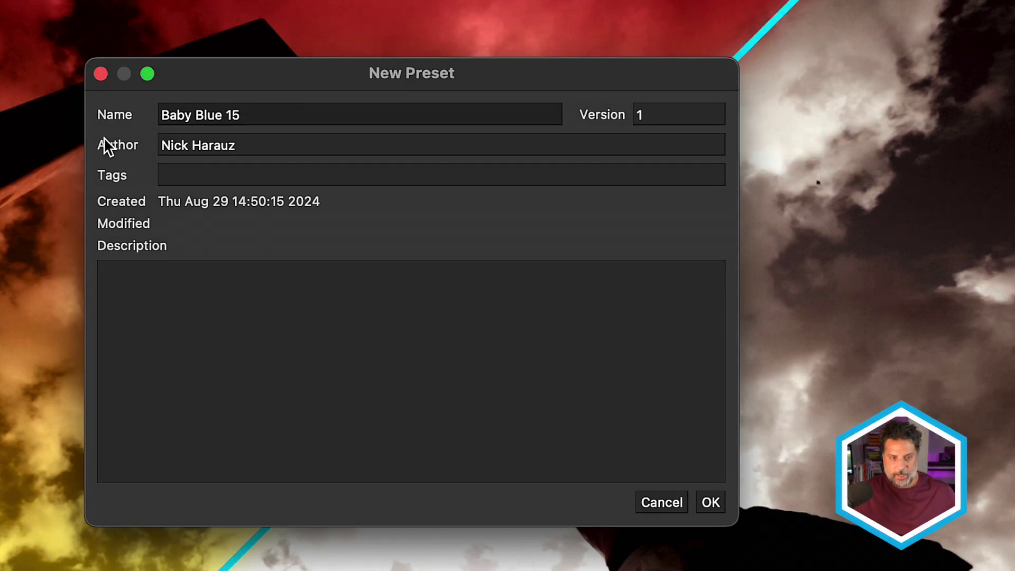
left_click(186, 170)
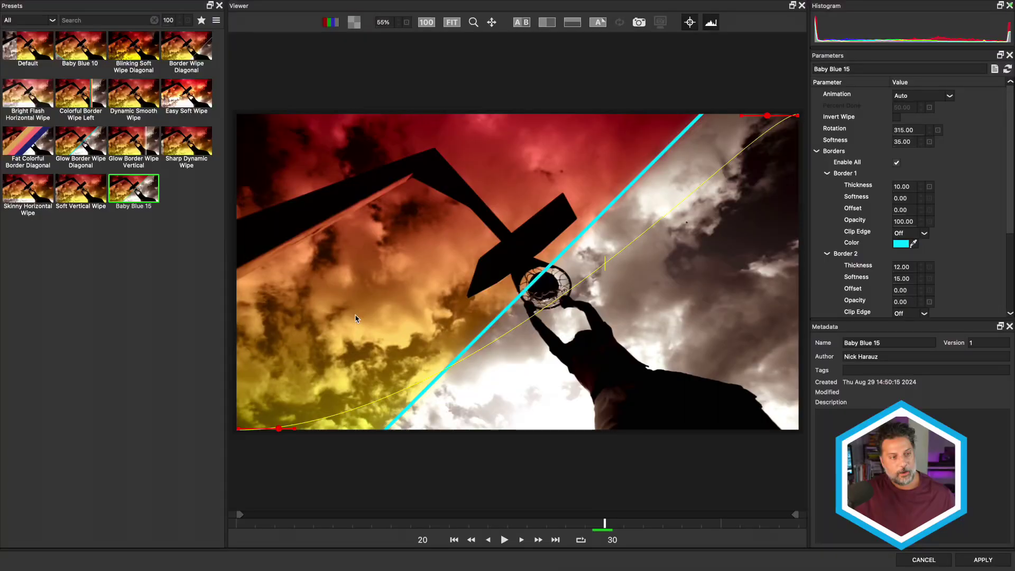
Review the Baby Blue 15 preset's options, then apply the settings back to Premiere Pro's Linear Wipe.
right_click(138, 180)
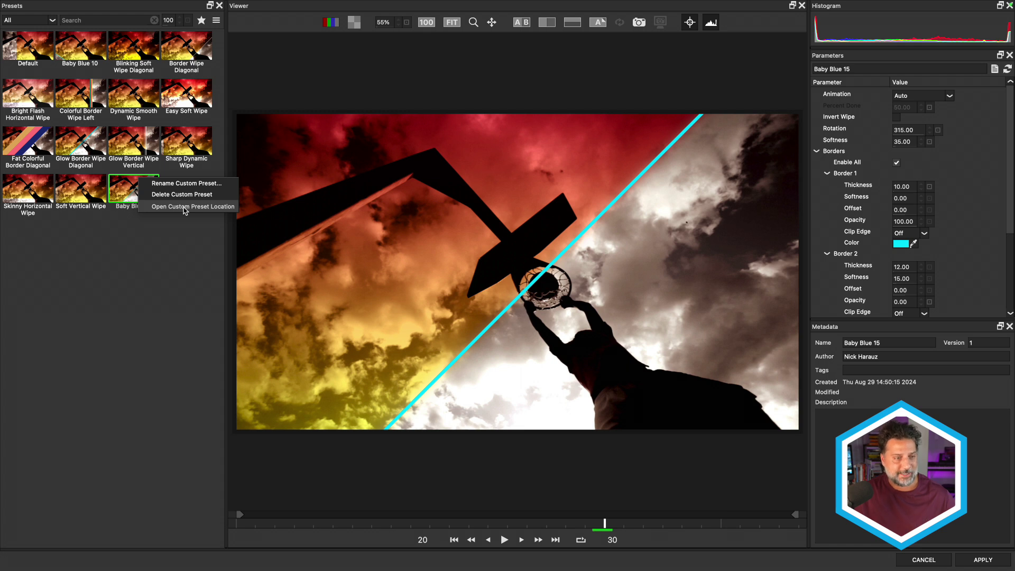
left_click(177, 233)
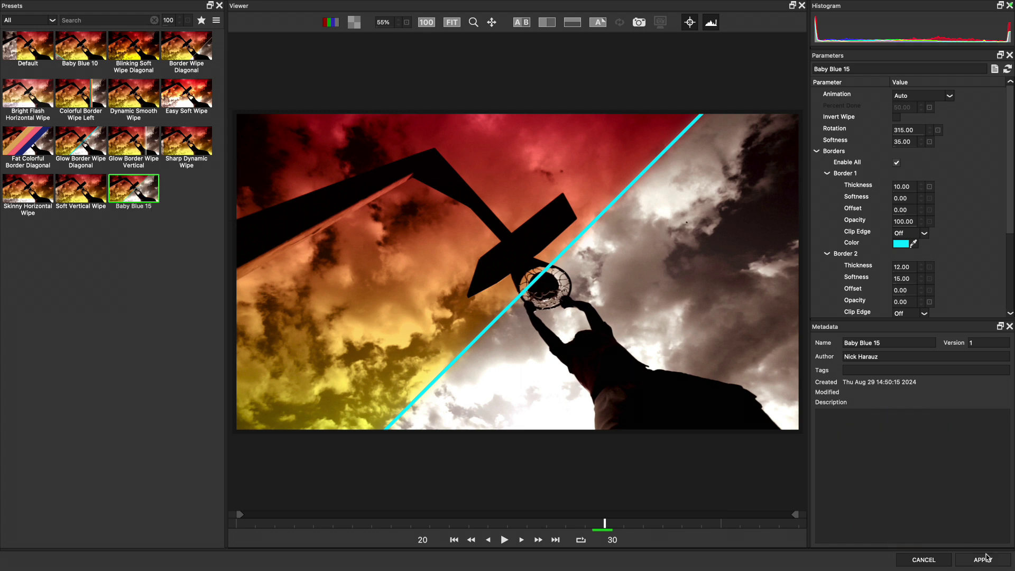
left_click(985, 560)
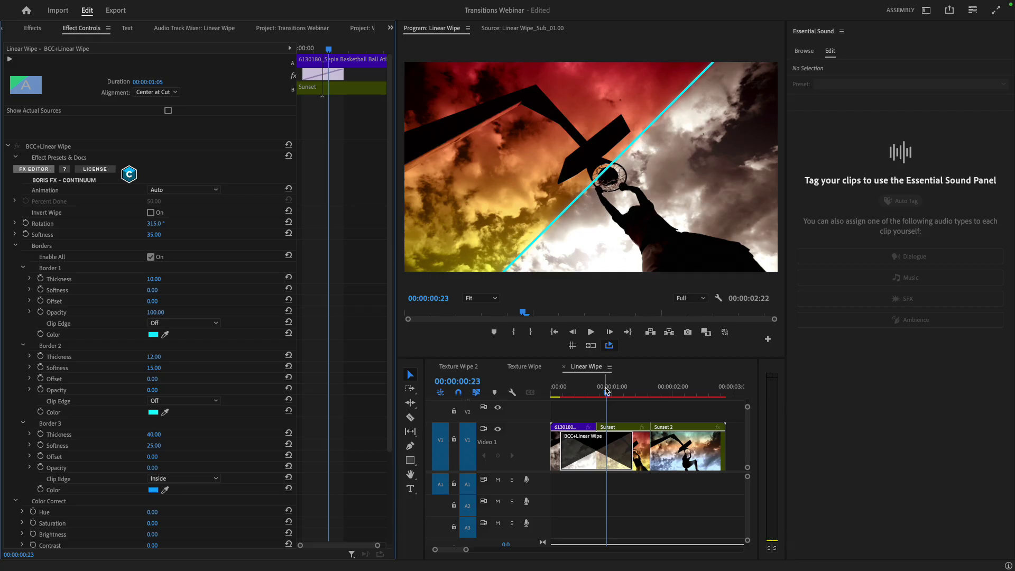
Add a BCC+Linear Wipe between Sunset and Sunset 2 and show its Effect Controls settings.
mouse_move(606, 391)
left_mouse_down()
mouse_move(571, 392)
mouse_move(617, 391)
left_mouse_up()
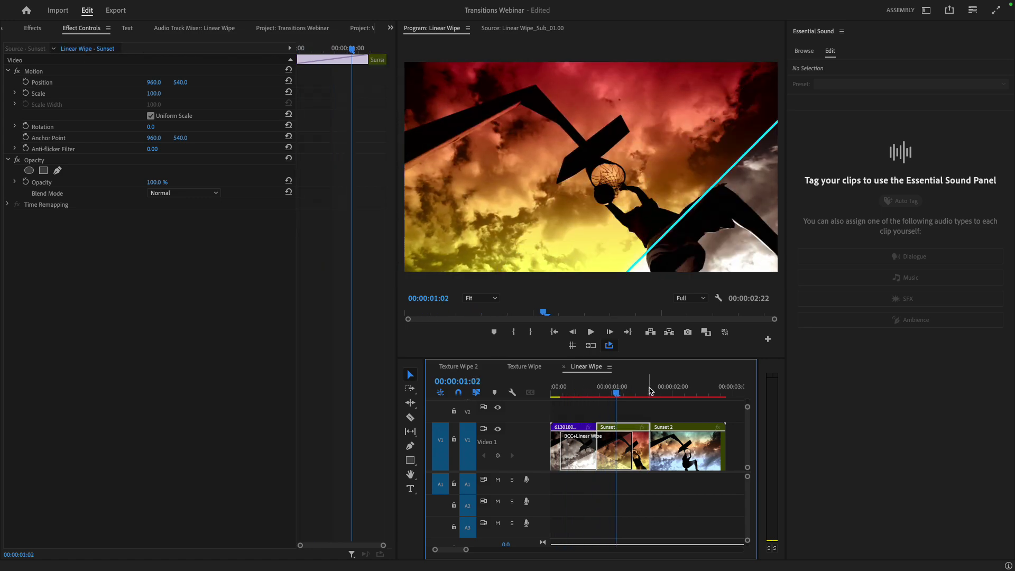
left_click(649, 392)
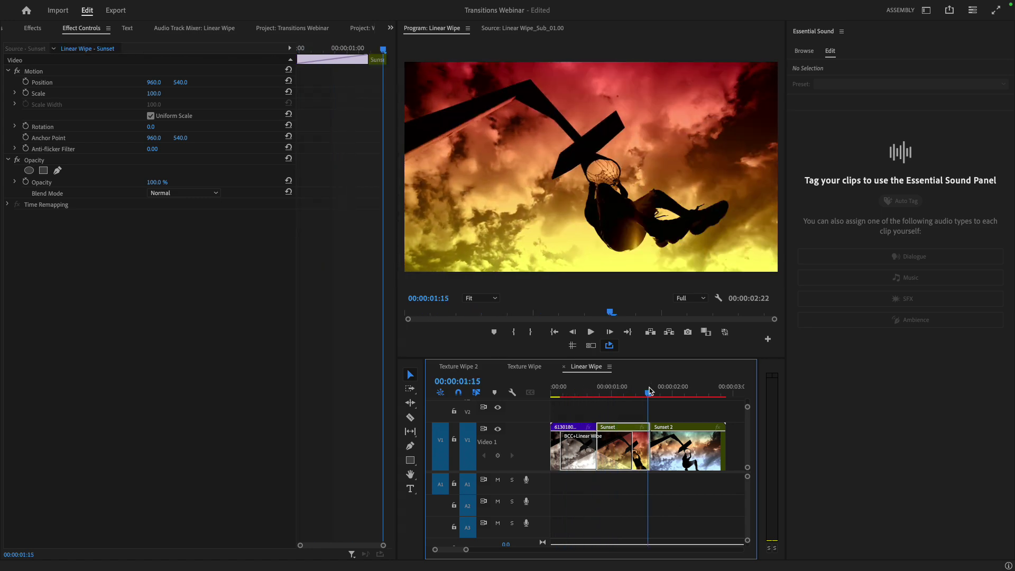
key("shift+7")
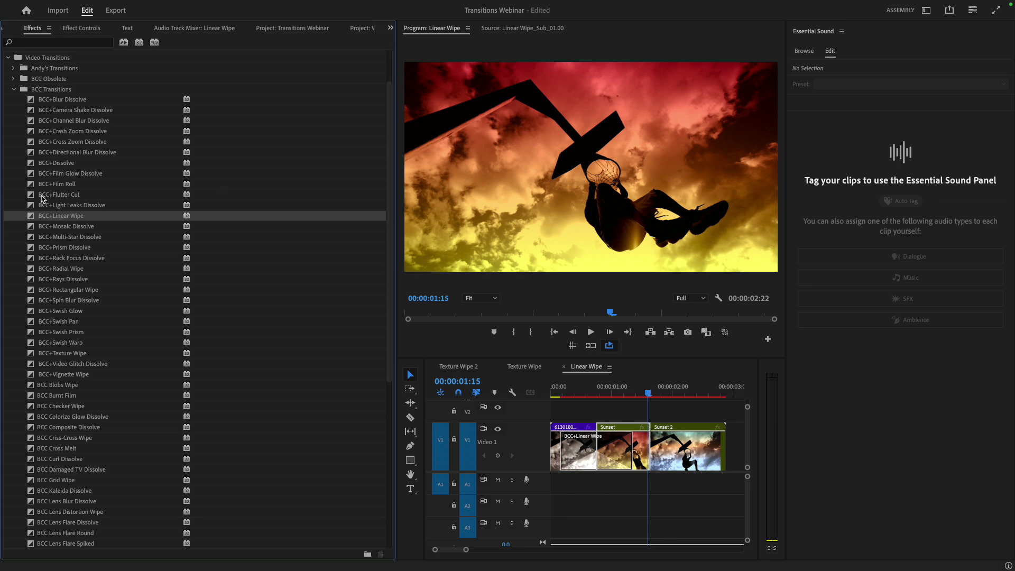
left_click_drag(32, 215, 651, 455)
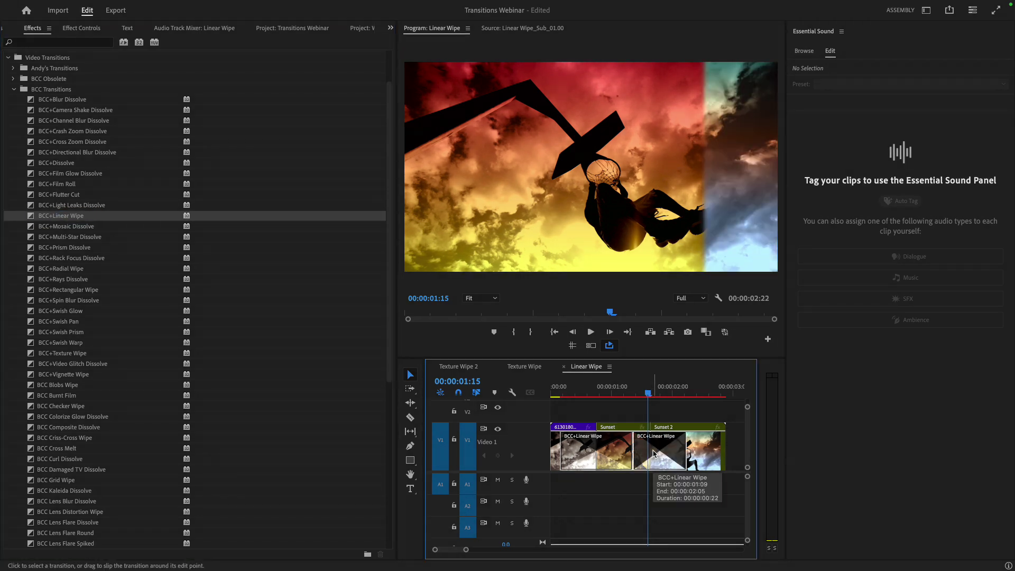
left_click(82, 28)
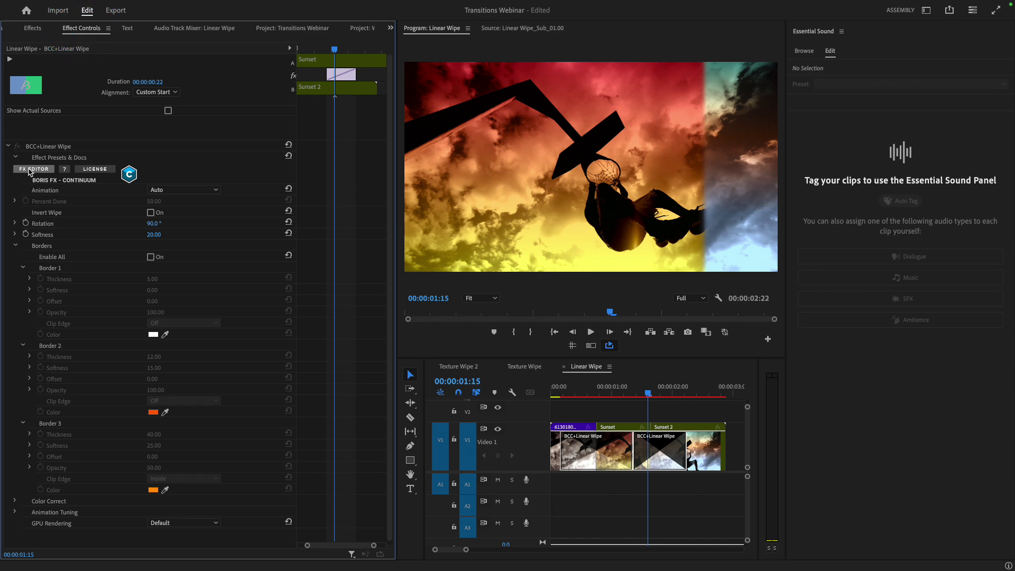
Apply Baby Blue 15 (Rotation 315, Softness 35, cyan border) to the Sunset-to-Sunset 2 wipe.
left_click(33, 169)
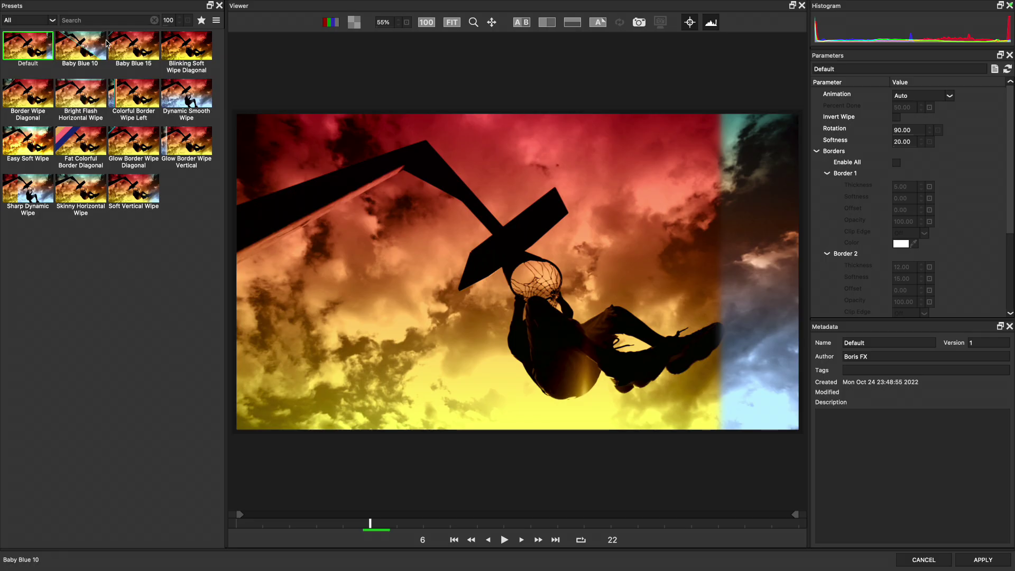
left_click(129, 46)
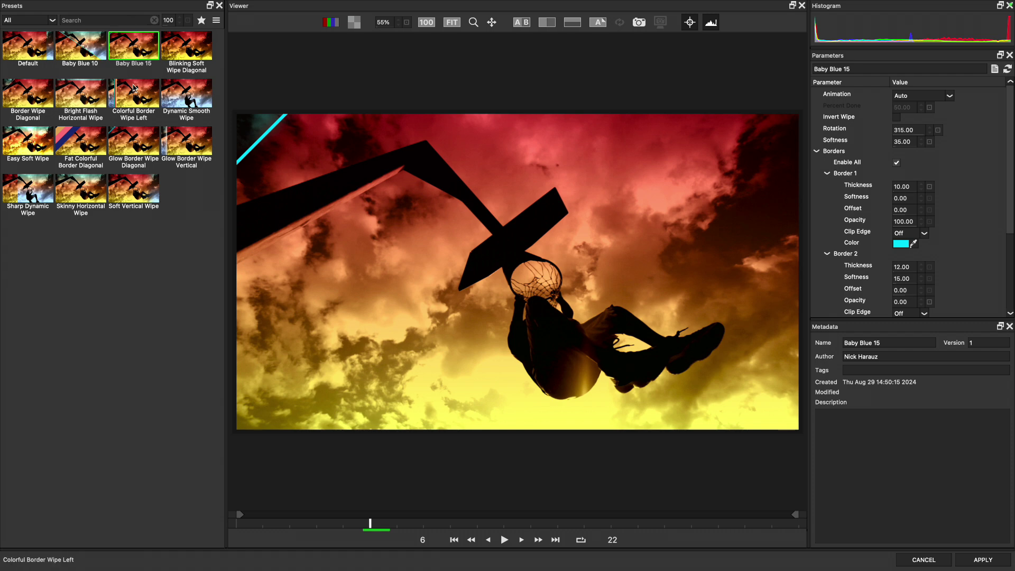
left_click(984, 559)
Move the playhead into Sunset 2, then jump back to the start of the sequence.
left_click(665, 387)
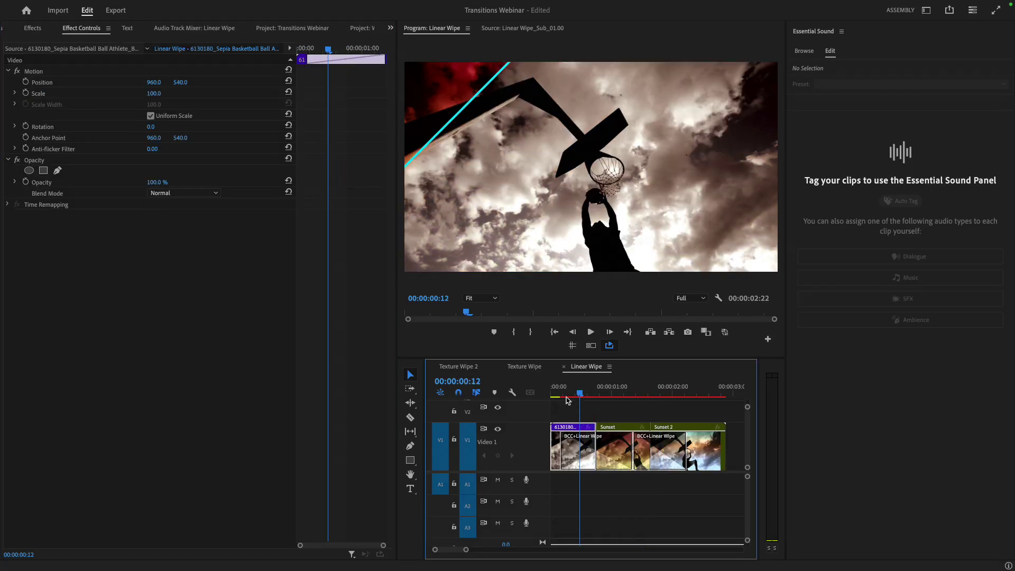
key("Home")
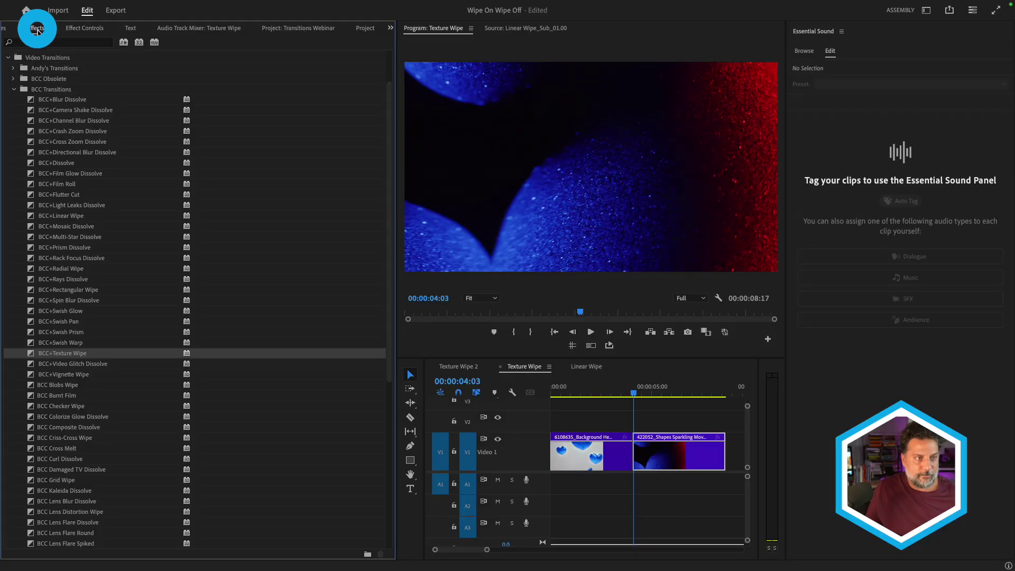
Place a BCC+Texture Wipe on the cut between the hearts and sparkling shapes clips and select it.
left_click_drag(27, 354, 580, 410)
left_click_drag(655, 448, 633, 455)
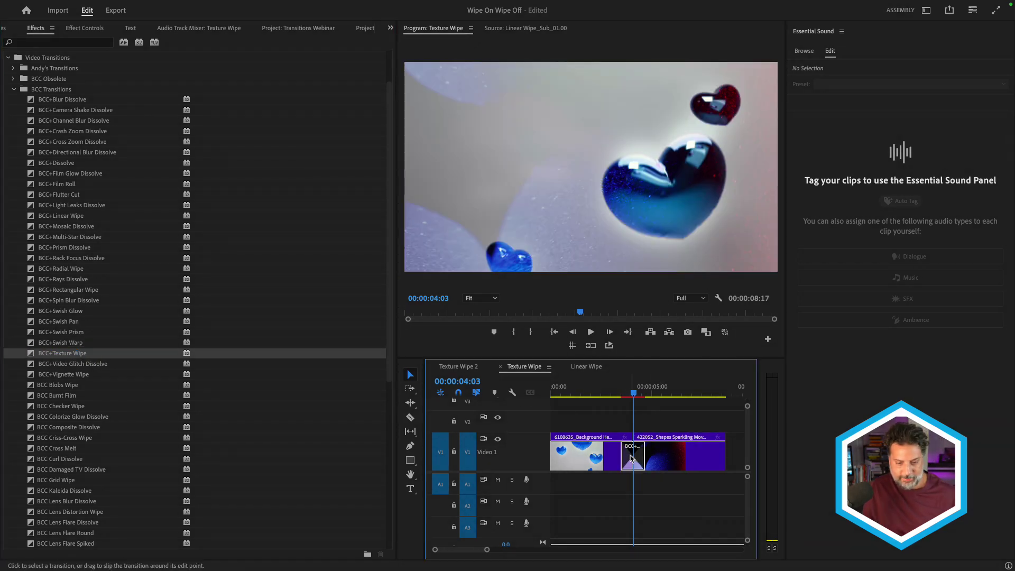
left_click(631, 458)
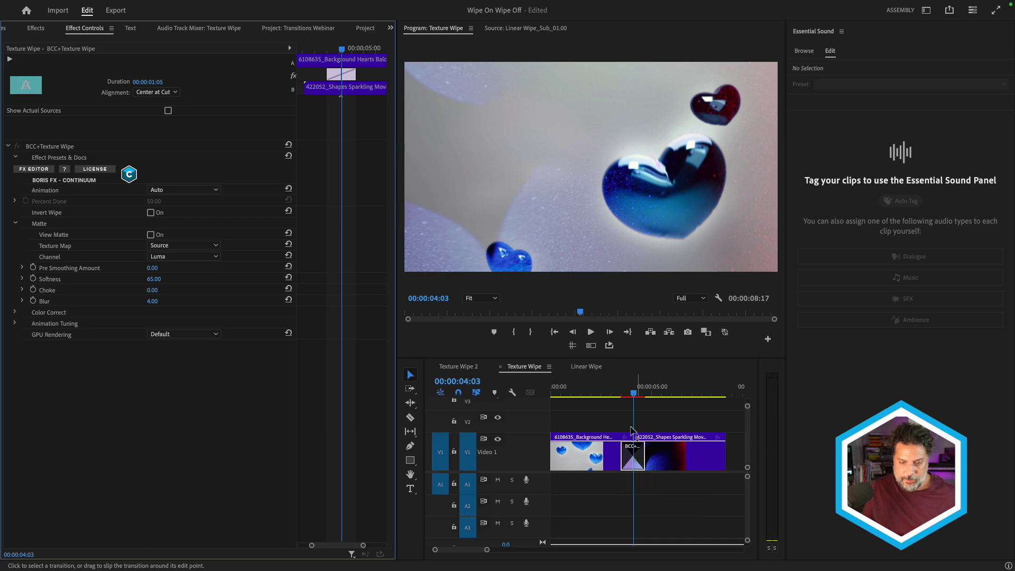
Play through the new texture wipe from just before the transition.
key("Left")
key("Left")
key("Left")
key("Left")
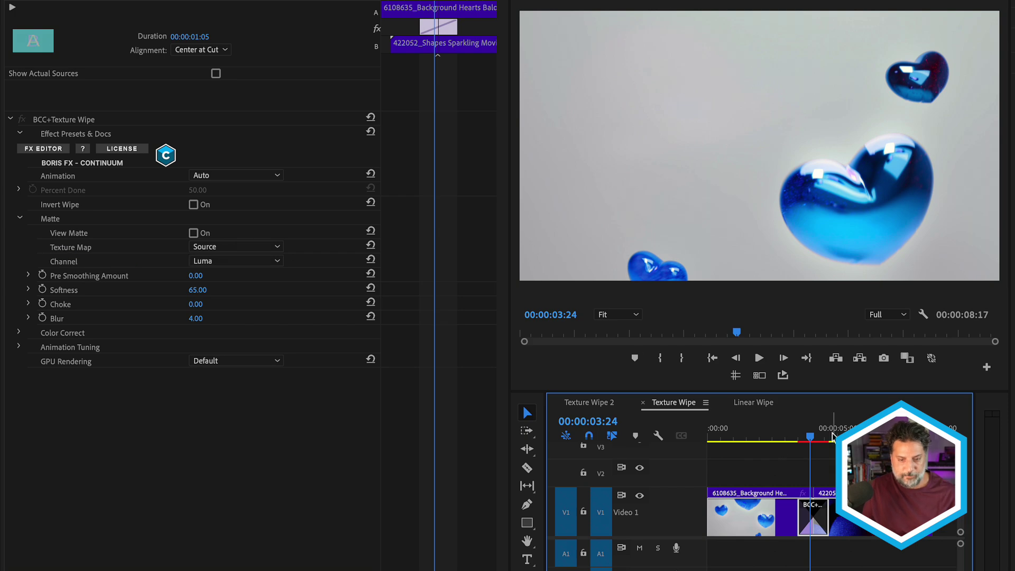
left_click(806, 437)
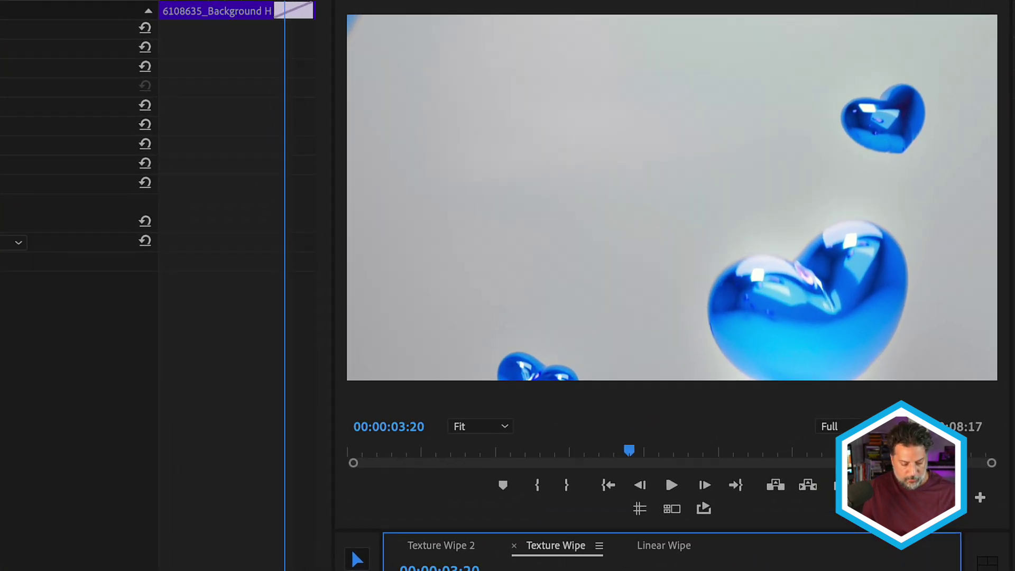
key("space")
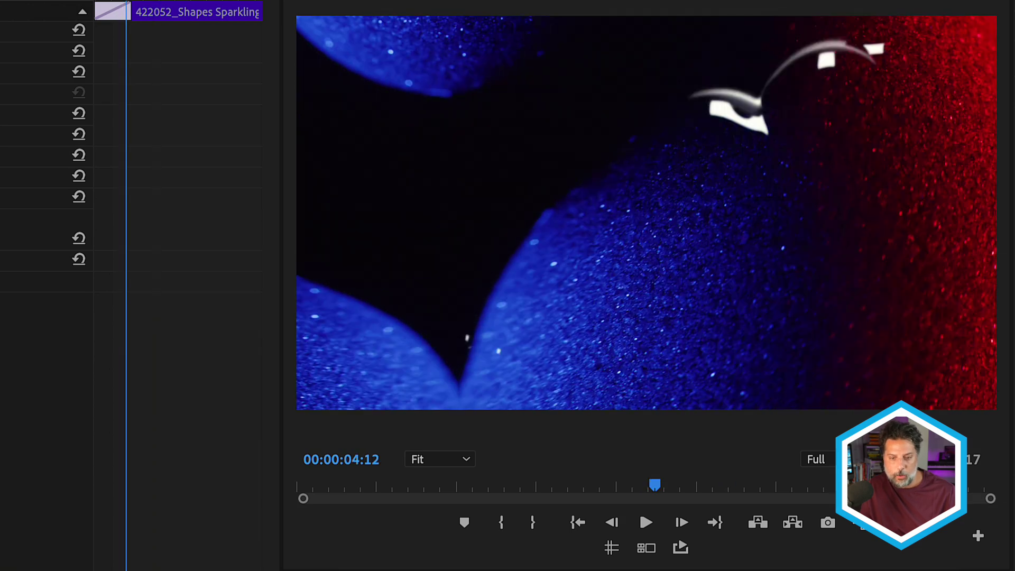
key("space")
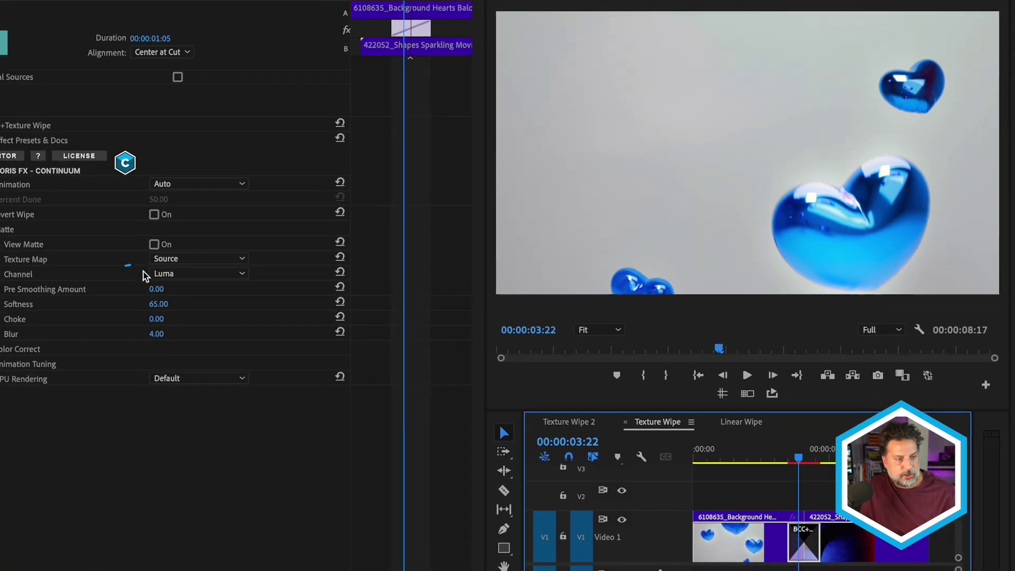
Set the texture wipe to Blue channel, Blur 11 and Invert Wipe, discarding a trial Choke of 1.
left_click(227, 267)
left_click(229, 319)
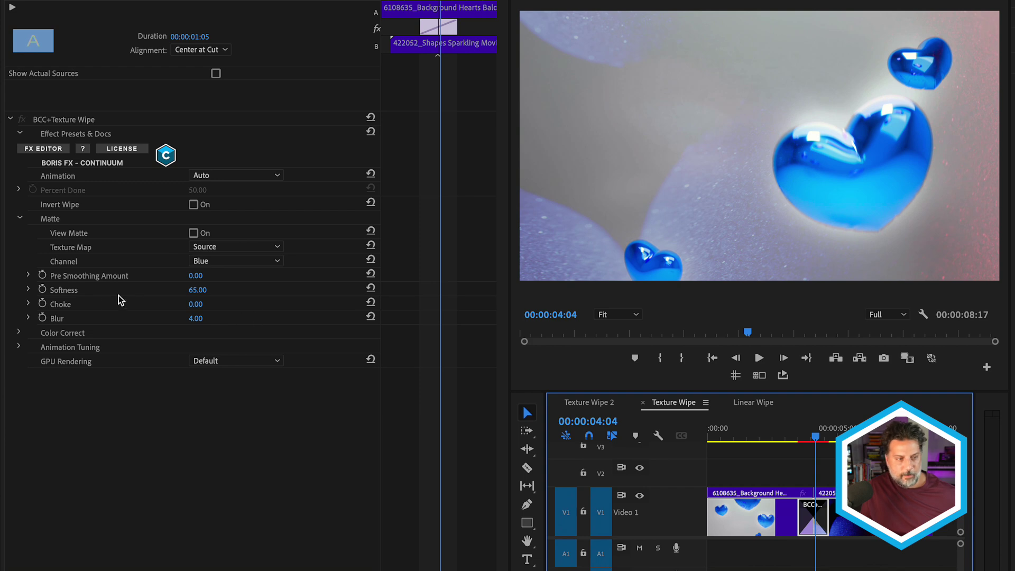
left_click(197, 317)
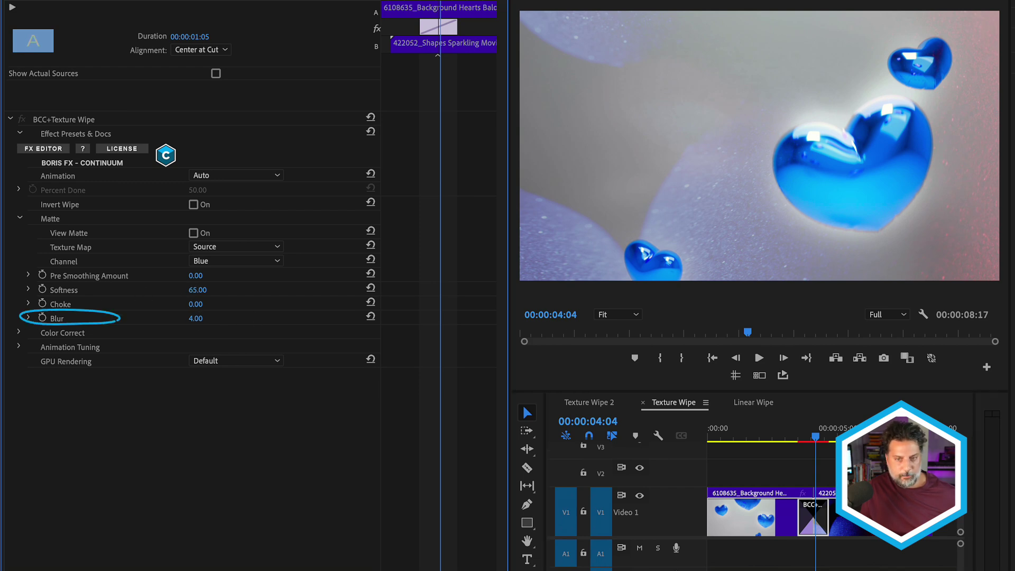
left_click(196, 305)
type("1")
key("Return")
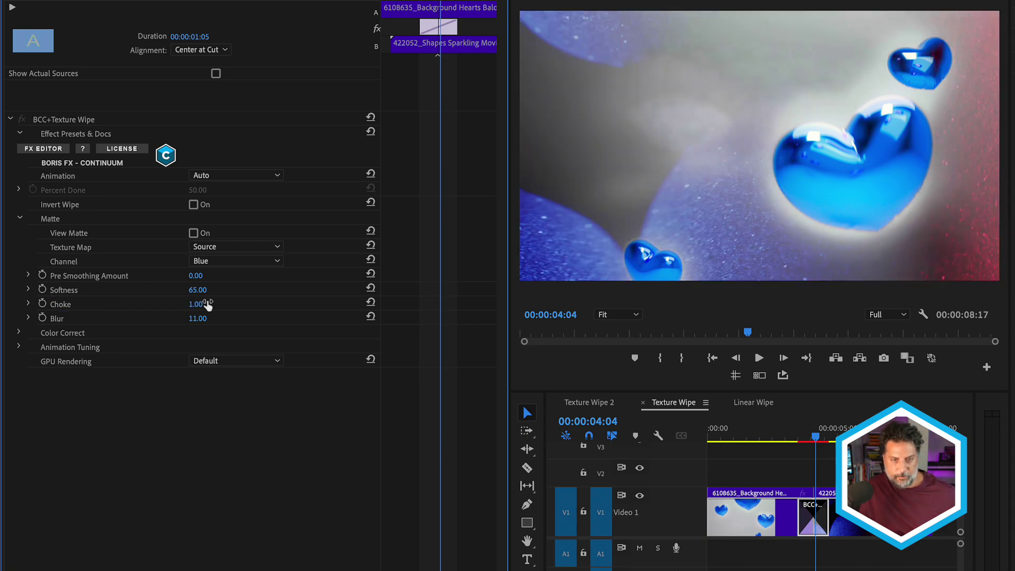
key("ctrl+z")
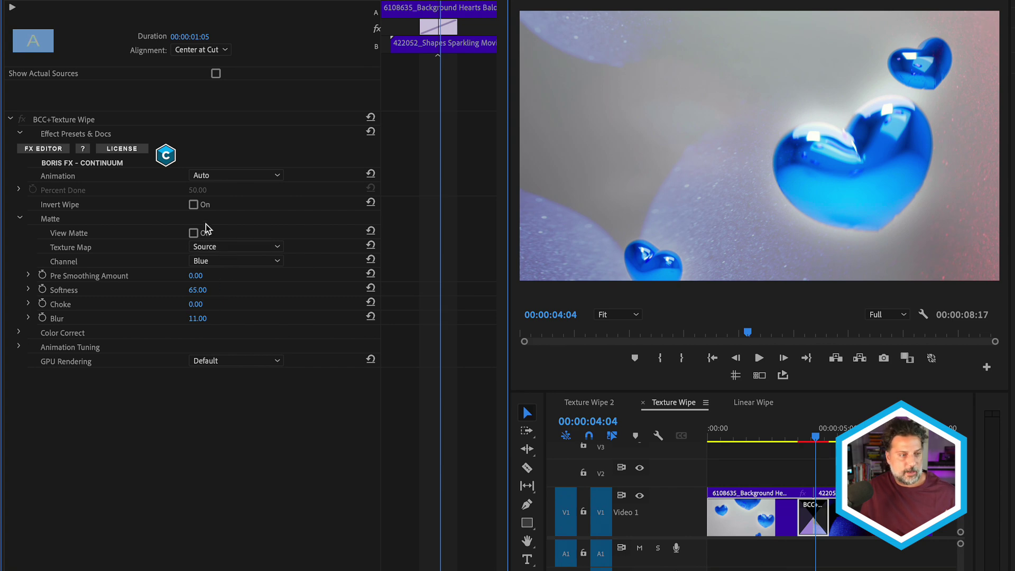
left_click(194, 204)
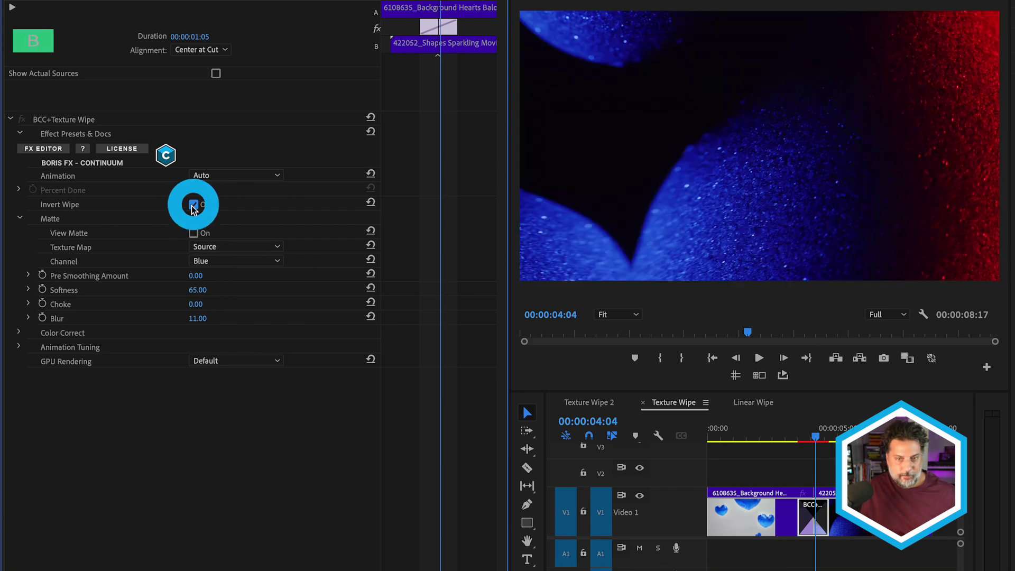
Play and scrub through the inverted texture wipe, then reselect the transition.
left_click(792, 428)
key("space")
key("space")
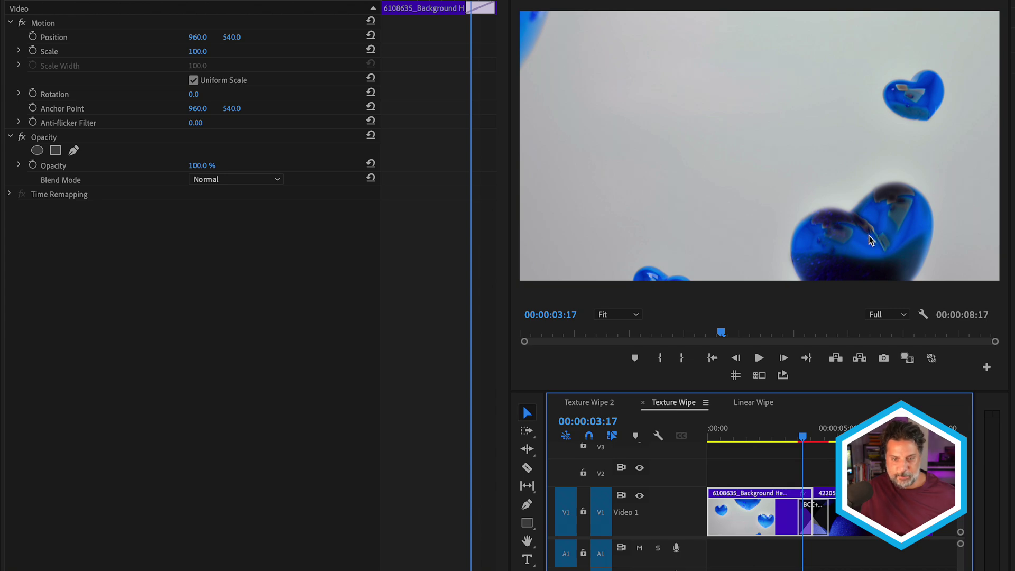
key("space")
key("space")
left_click(797, 433)
mouse_move(797, 434)
left_mouse_down()
mouse_move(813, 420)
mouse_move(811, 440)
left_mouse_up()
left_click(811, 499)
Switch the selected texture wipe's Texture Map to Reveal.
left_click(819, 516)
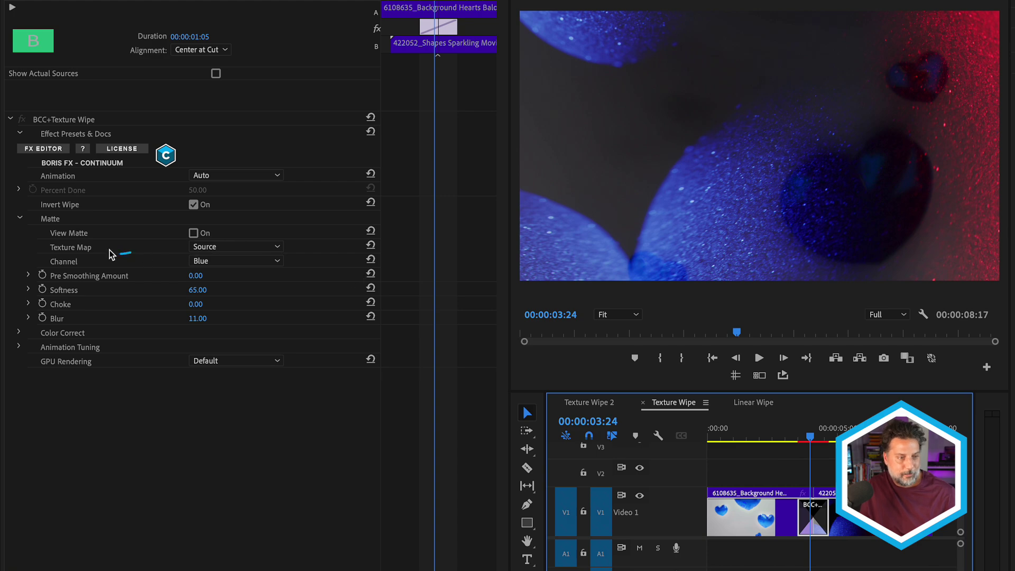
left_click(242, 247)
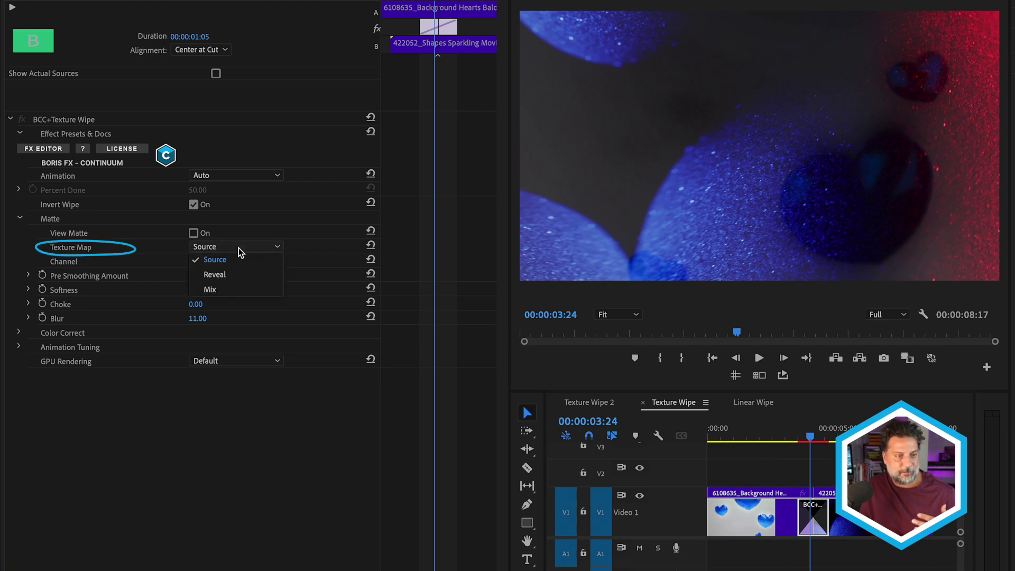
left_click(237, 278)
left_click(711, 428)
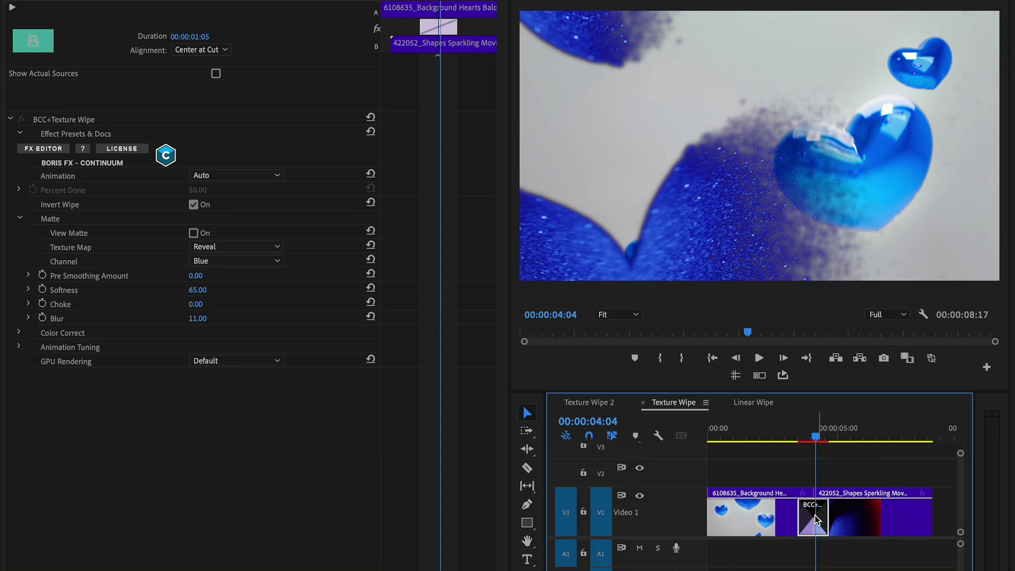
Raise Blur to 22, lower Softness to 34, and change the Texture Map to Mix.
left_click_drag(197, 318, 208, 318)
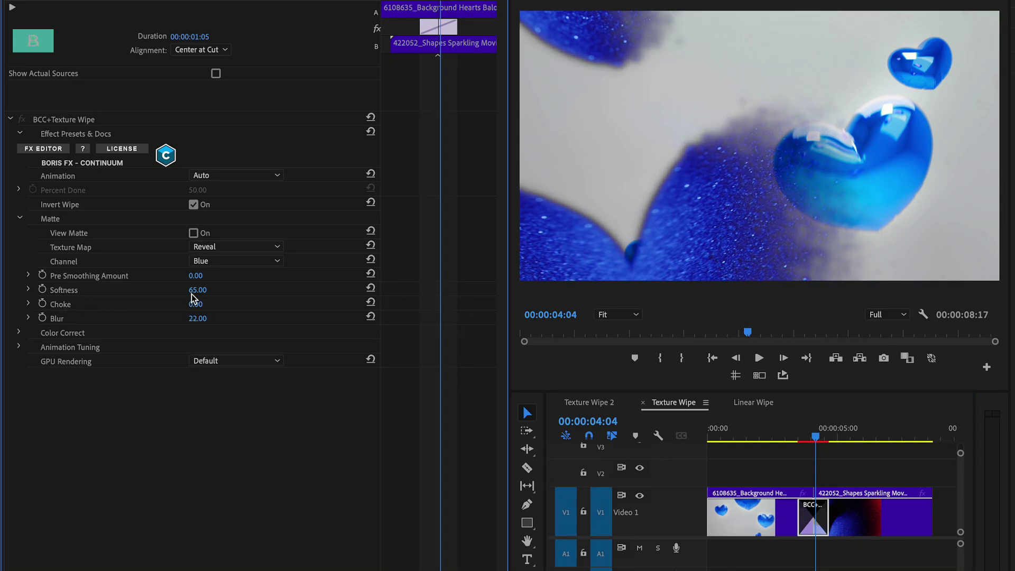
left_click_drag(196, 304, 208, 291)
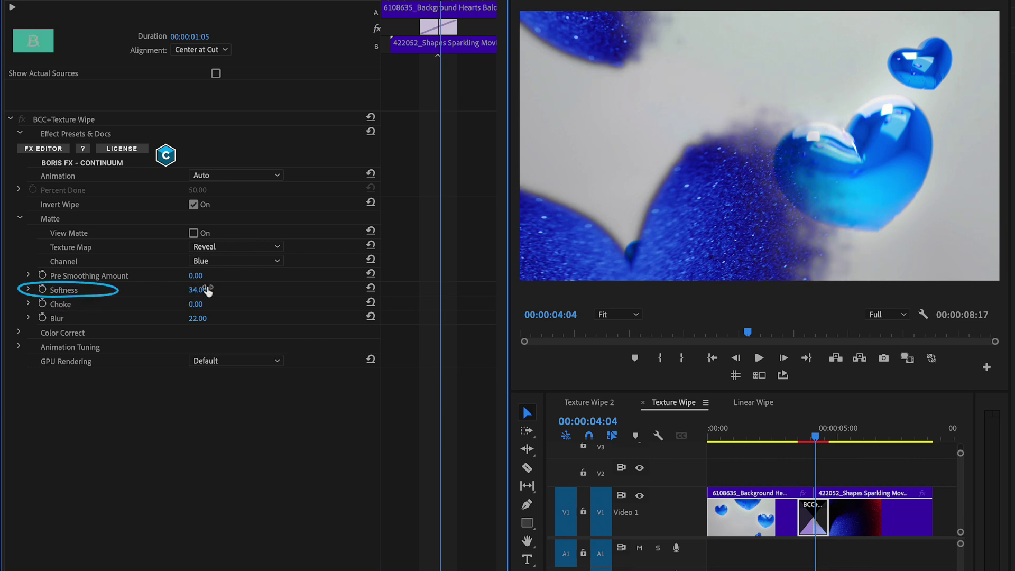
left_click(242, 247)
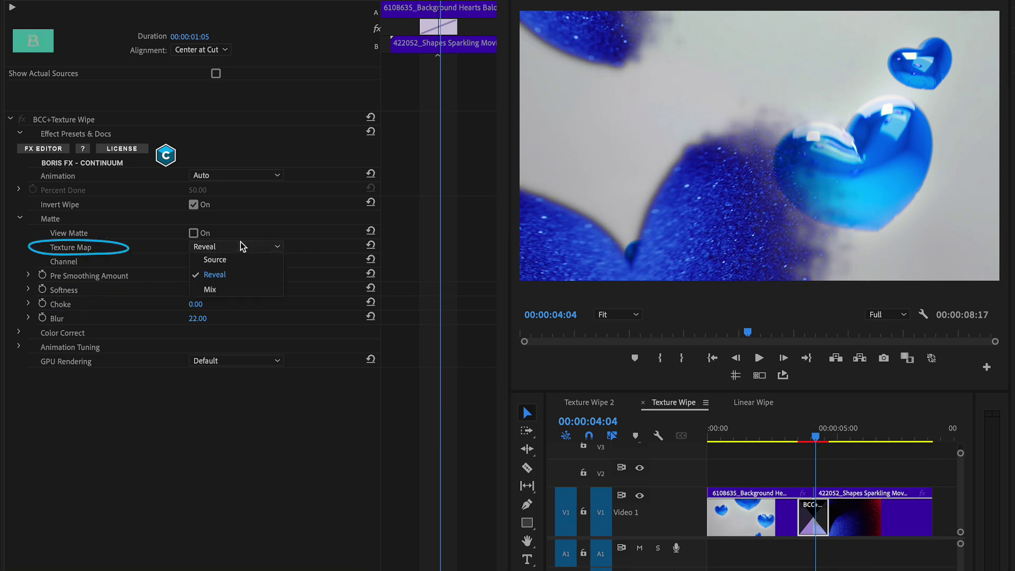
left_click(232, 289)
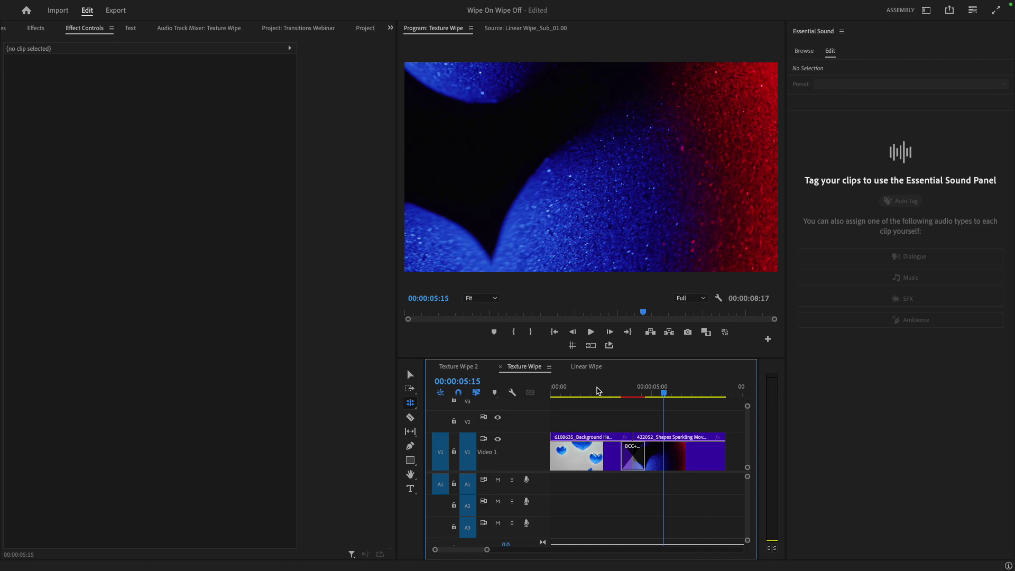
Switch to the Texture Wipe 2 sequence and play the dancer clips' green-channel wipe.
left_click(465, 369)
key("space")
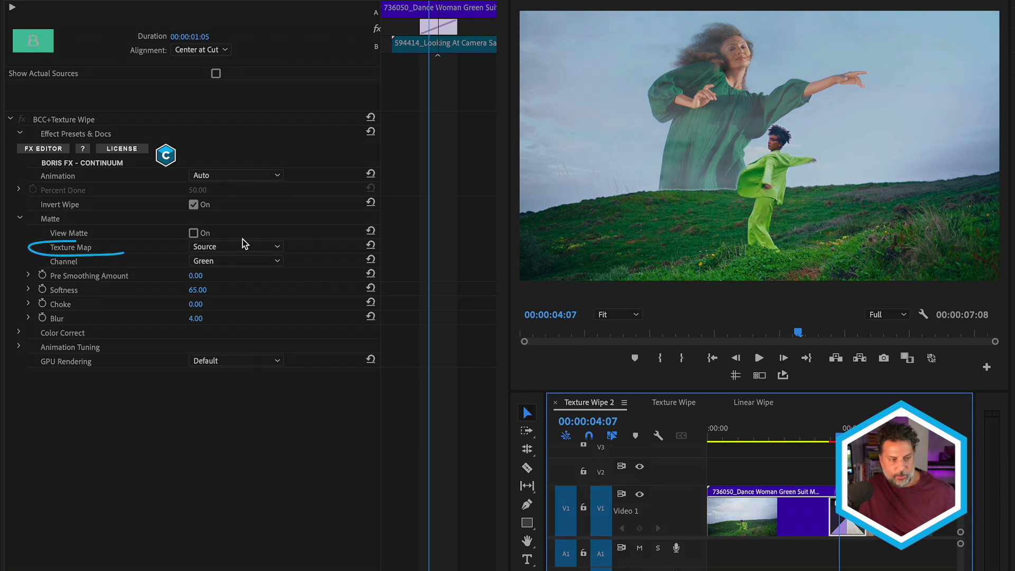
Turn off Invert Wipe on the dancer-clip texture wipe and play it back.
left_click(193, 205)
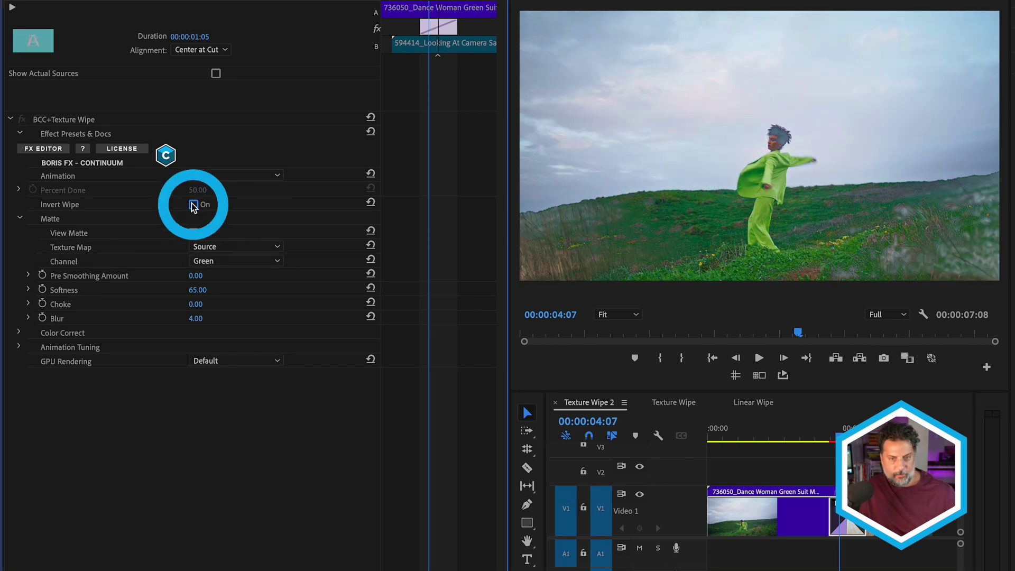
key("space")
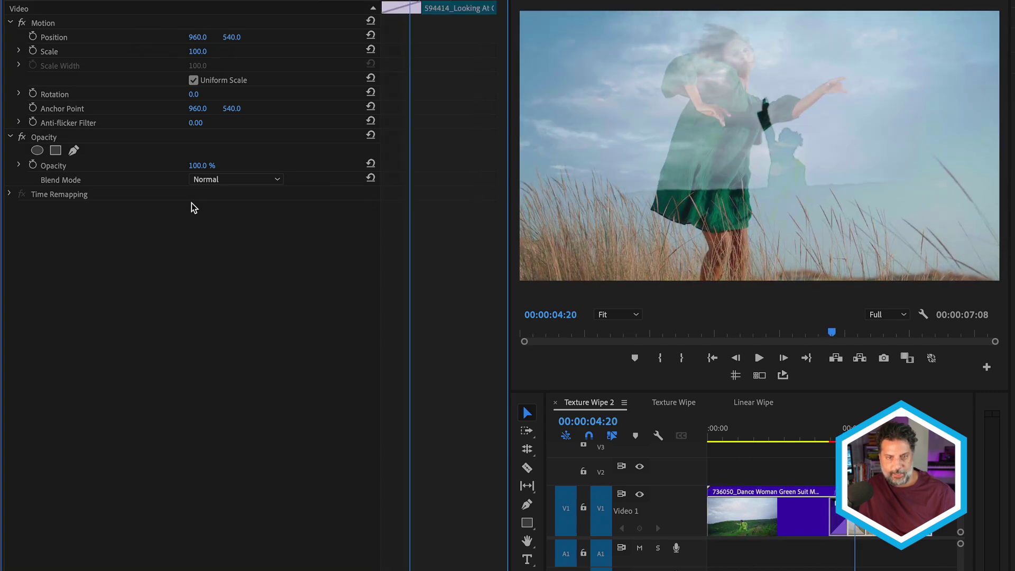
key("Up")
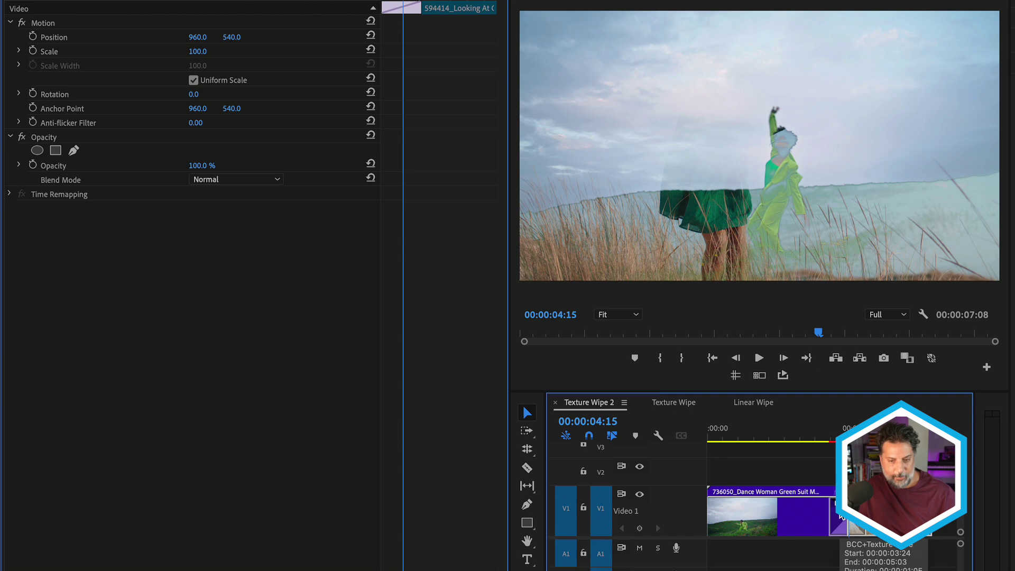
Set the transition's Texture Map to Reveal and scrub through to check it.
left_click(841, 515)
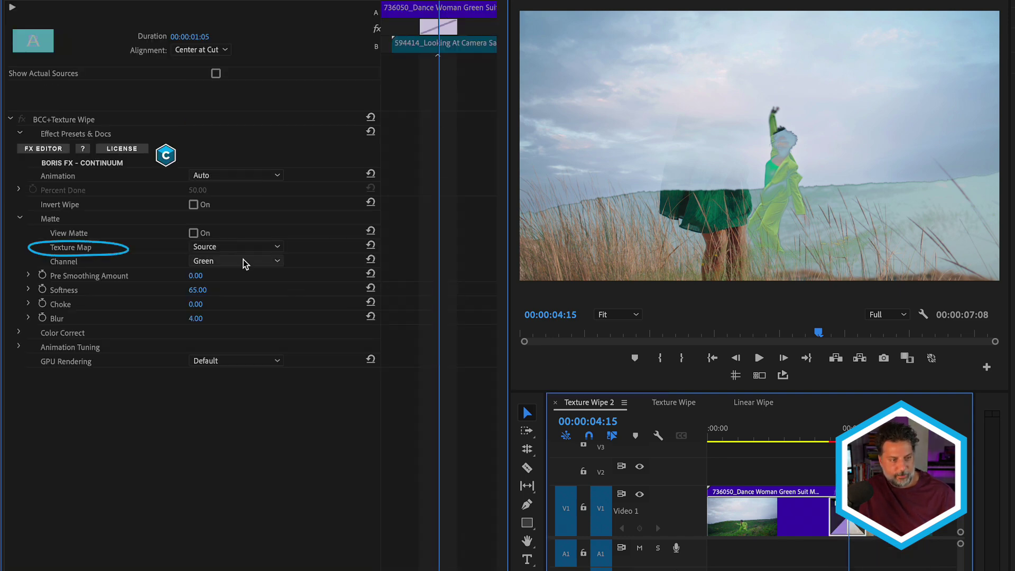
left_click(236, 247)
left_click(214, 275)
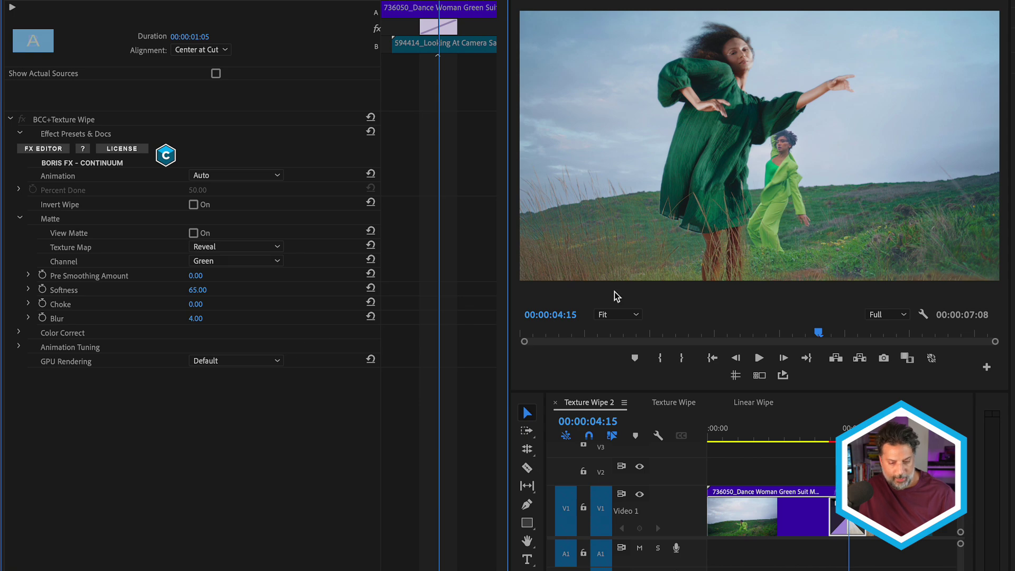
mouse_move(844, 427)
left_mouse_down()
mouse_move(827, 426)
mouse_move(852, 417)
mouse_move(827, 423)
mouse_move(851, 419)
left_mouse_up()
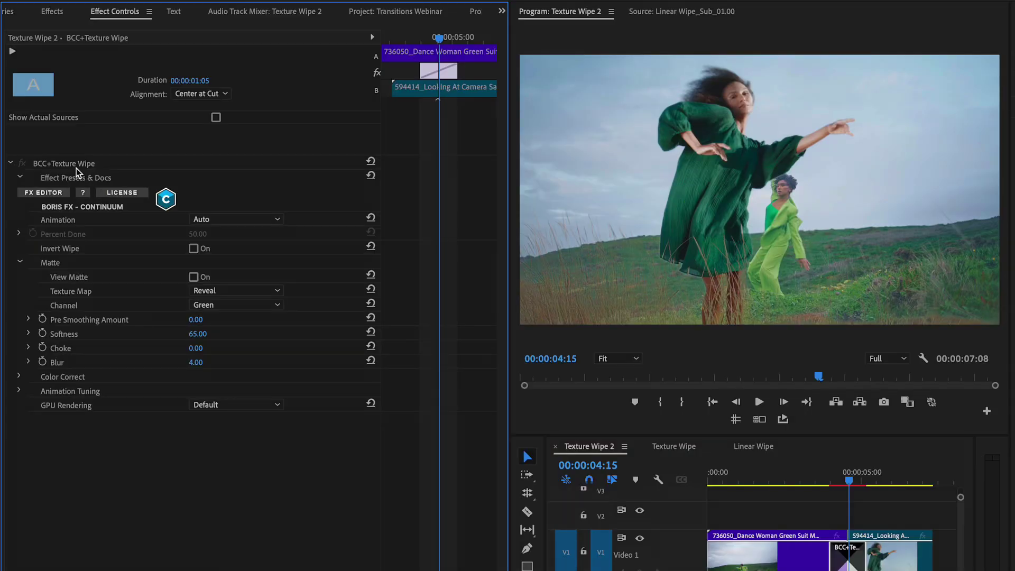
Select the BCC+ Texture Wipe effect to display its yellow animation curve over the dancer frame.
left_click(72, 165)
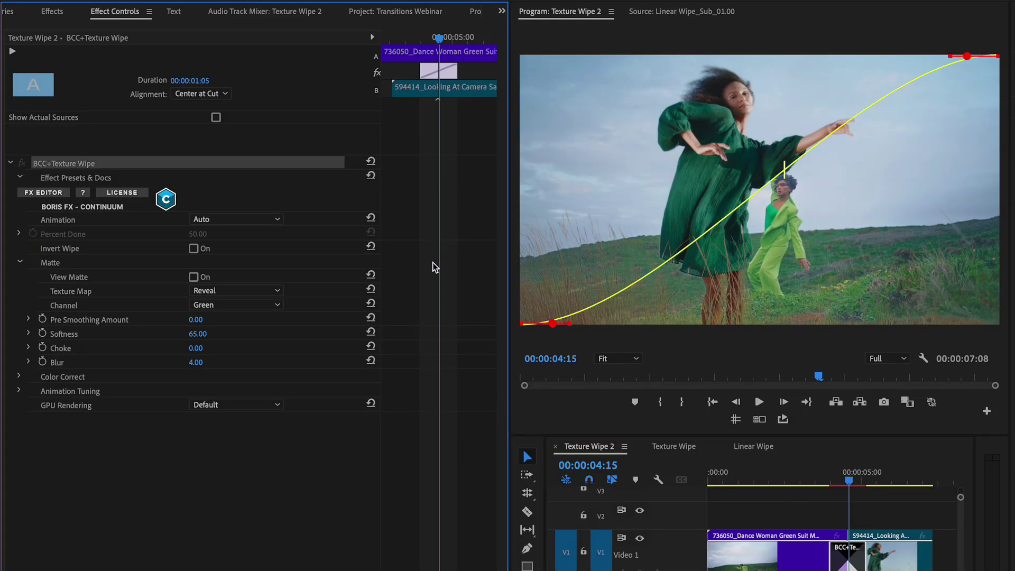